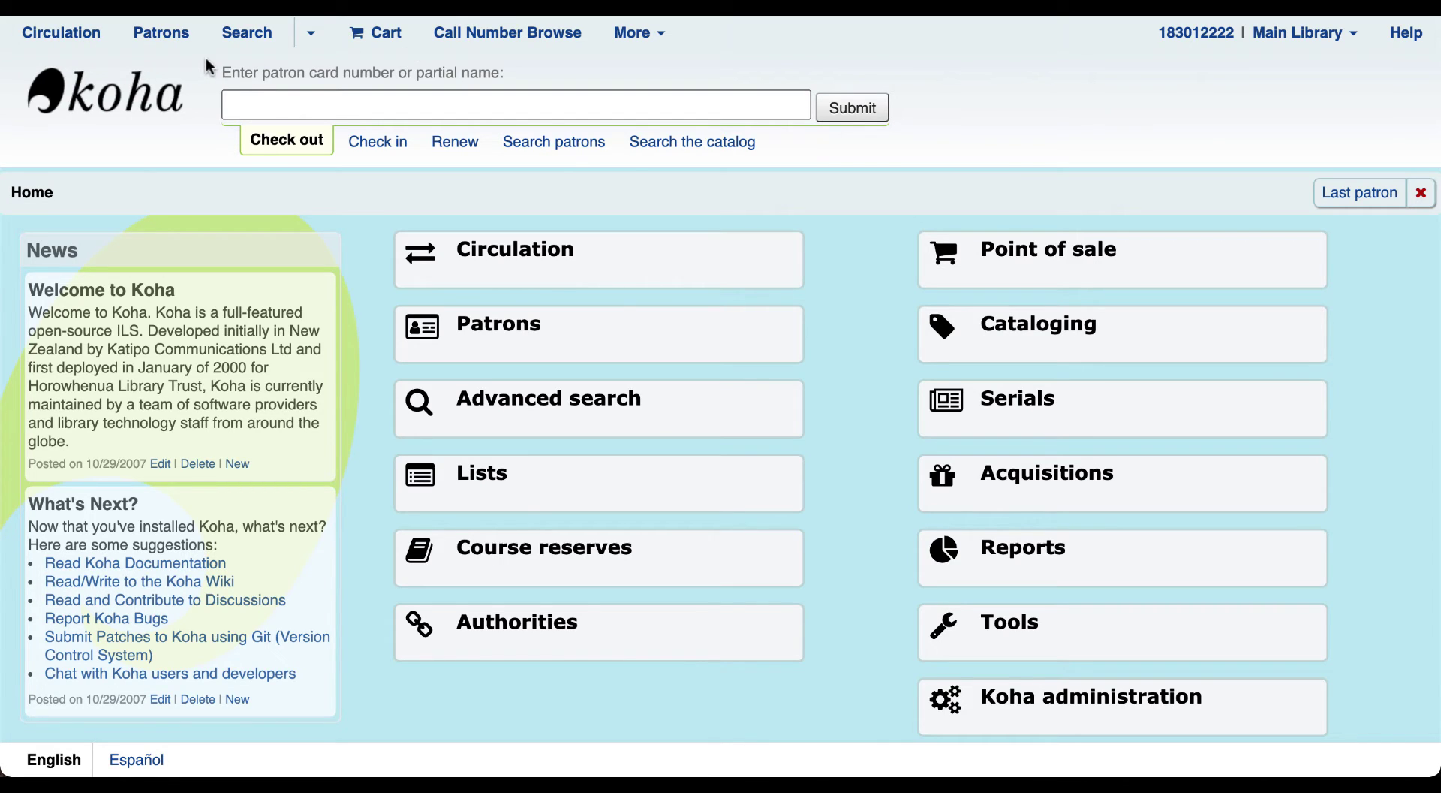
pyautogui.click(80, 38)
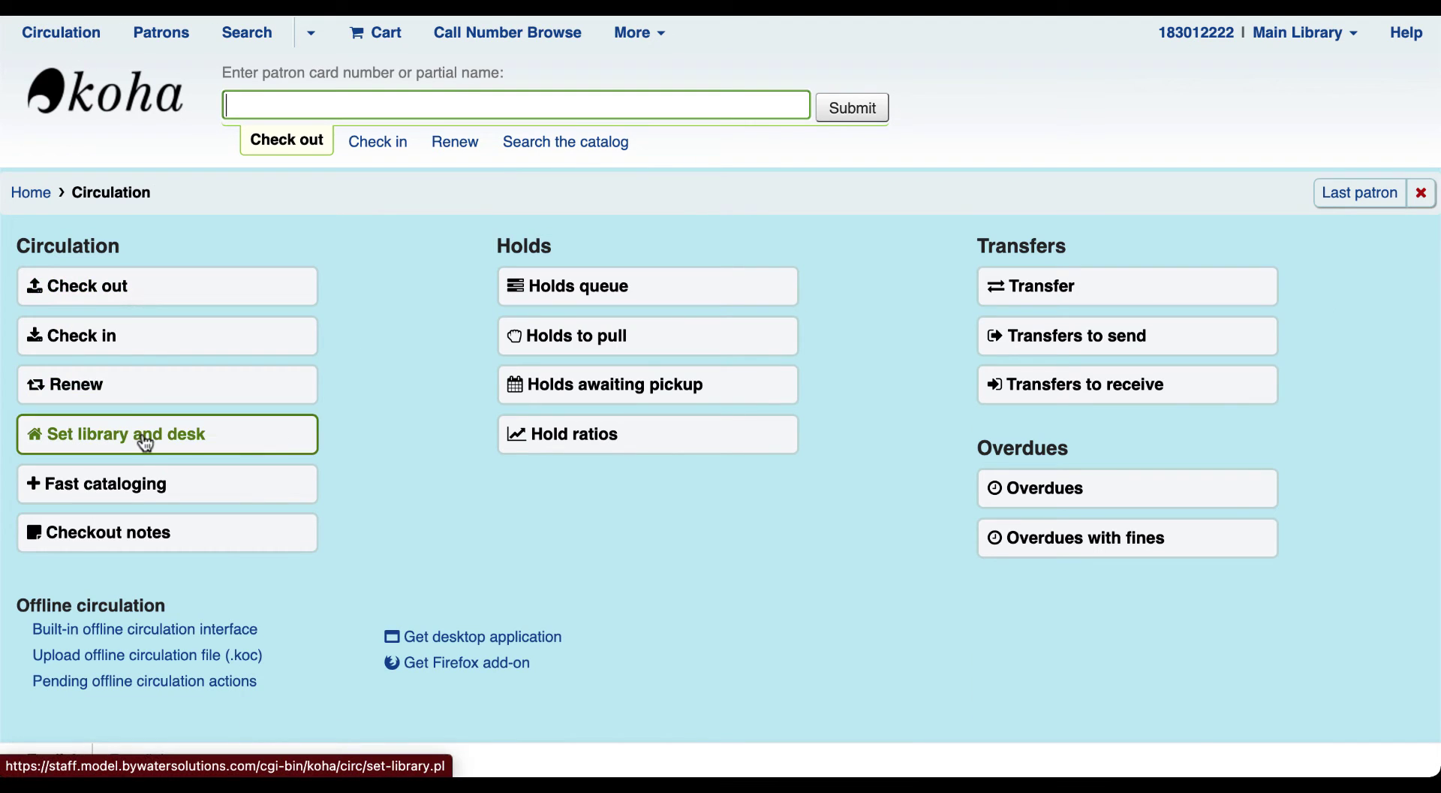
pyautogui.click(681, 350)
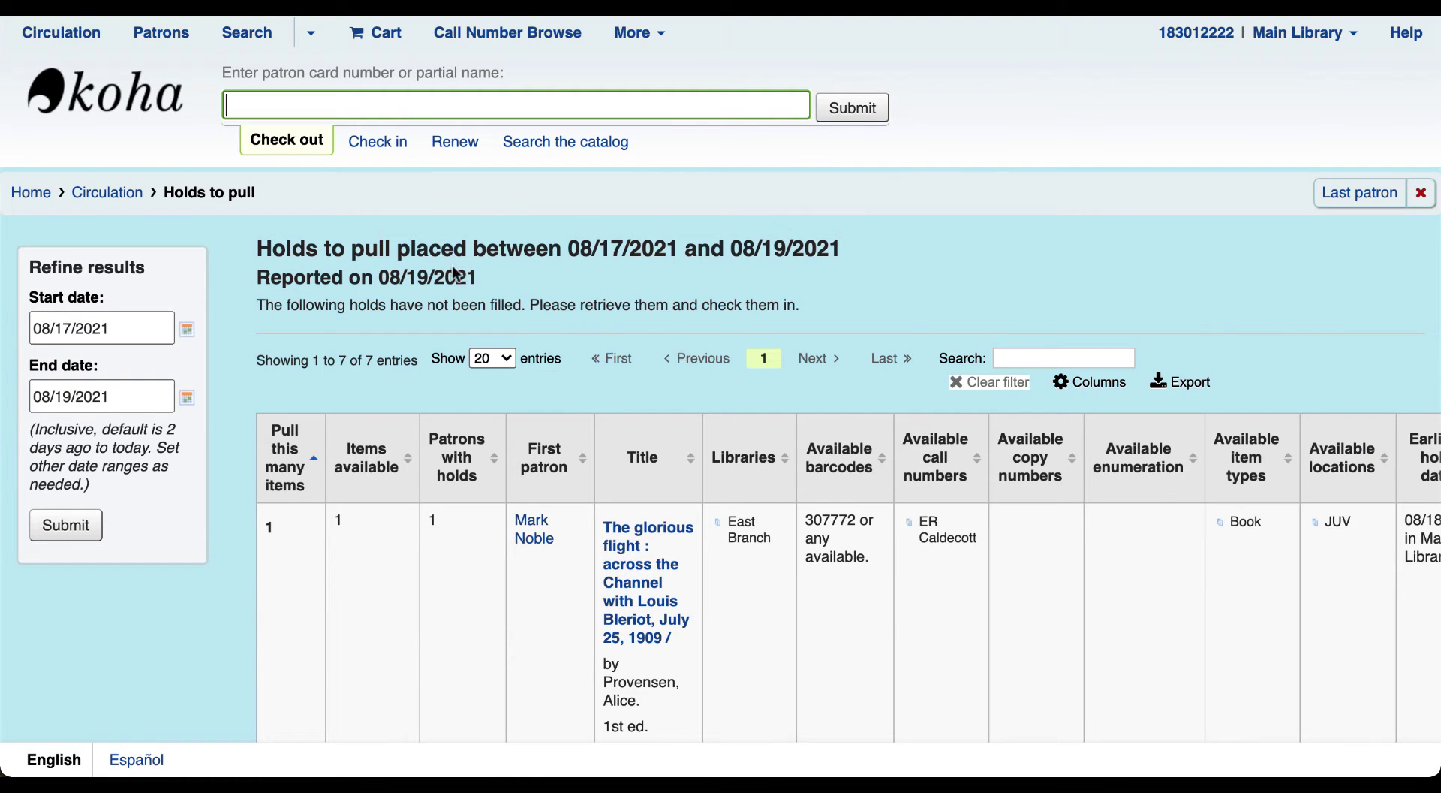
pyautogui.click(107, 193)
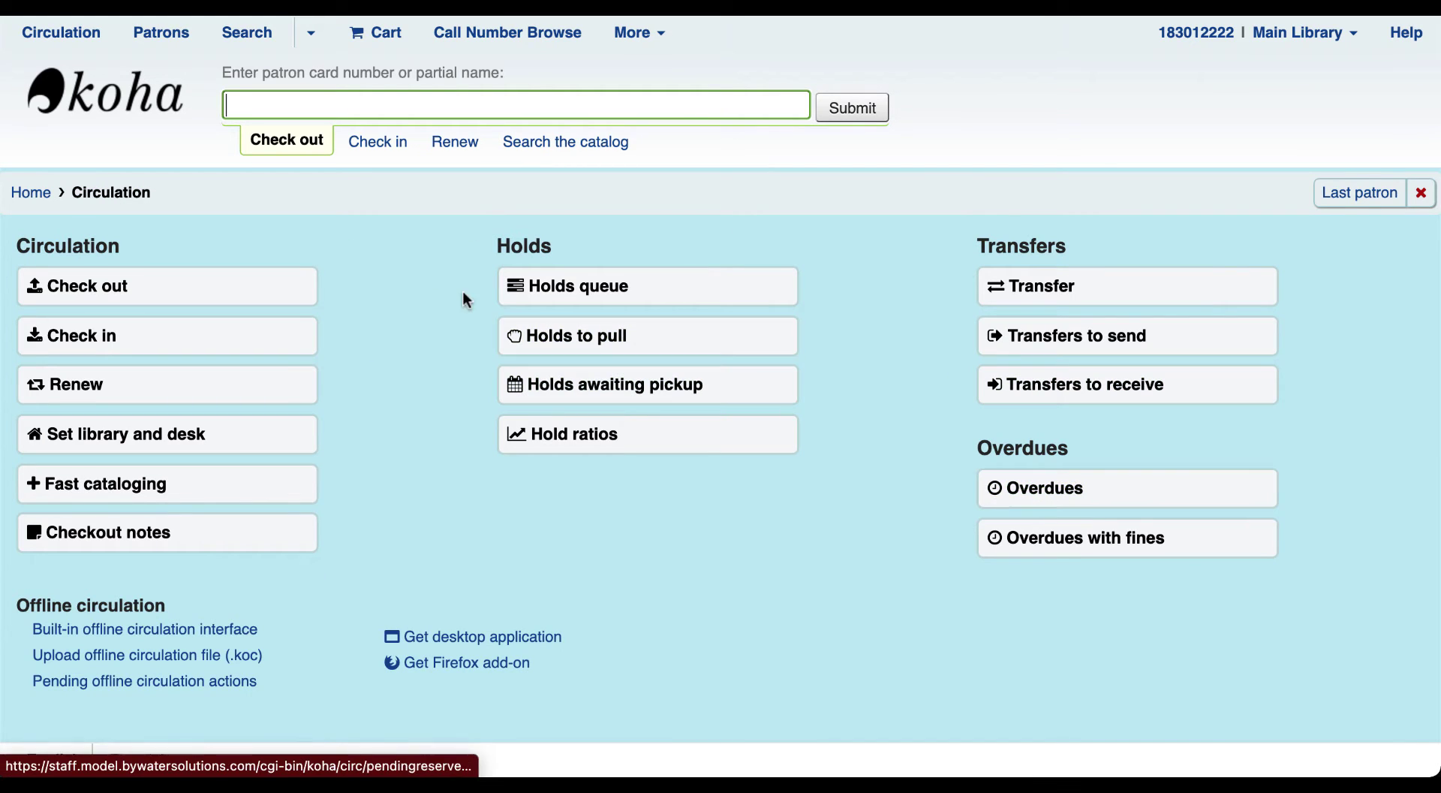
# Search patrons limited to the Library Staff category, which lists 39 matching patrons
pyautogui.click(166, 47)
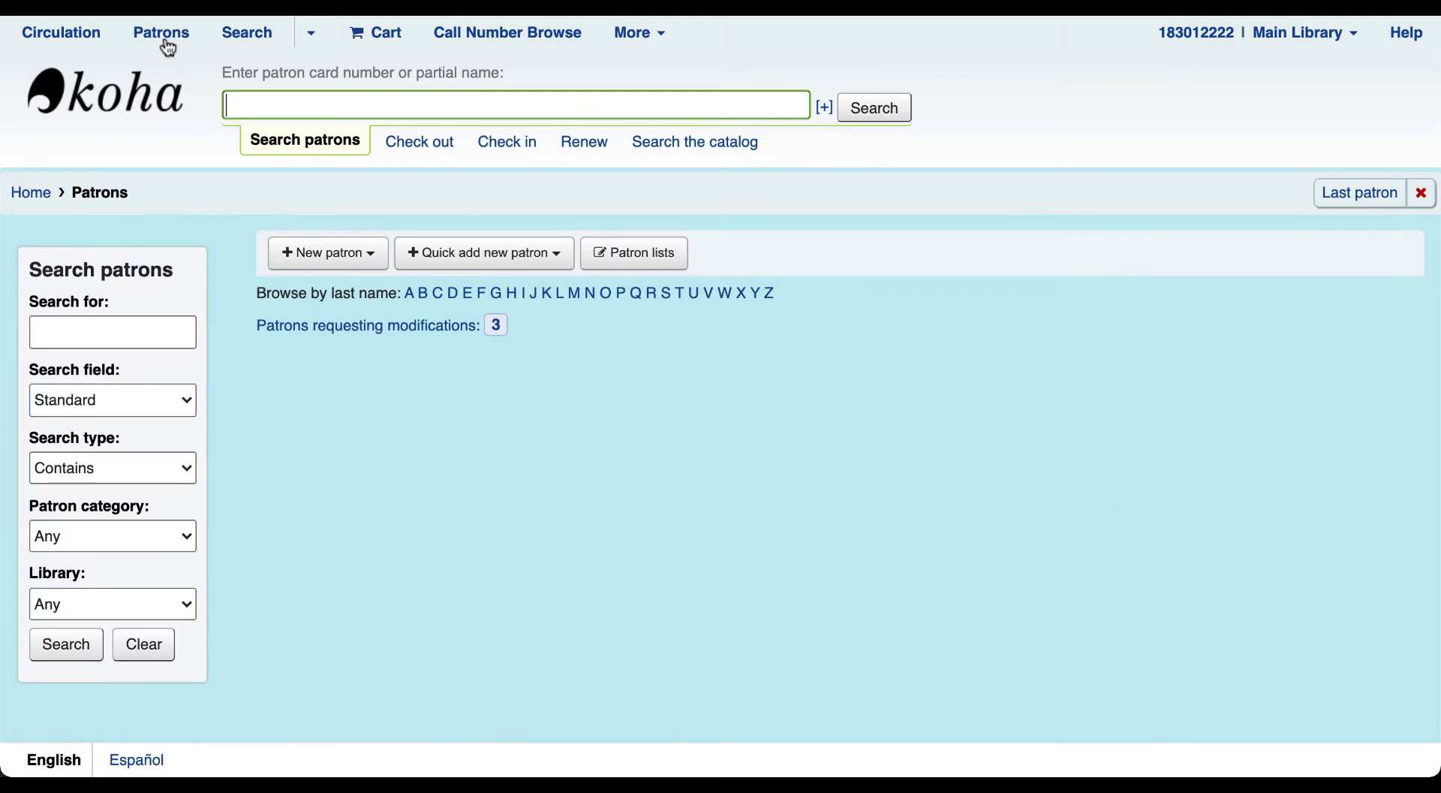
pyautogui.click(354, 260)
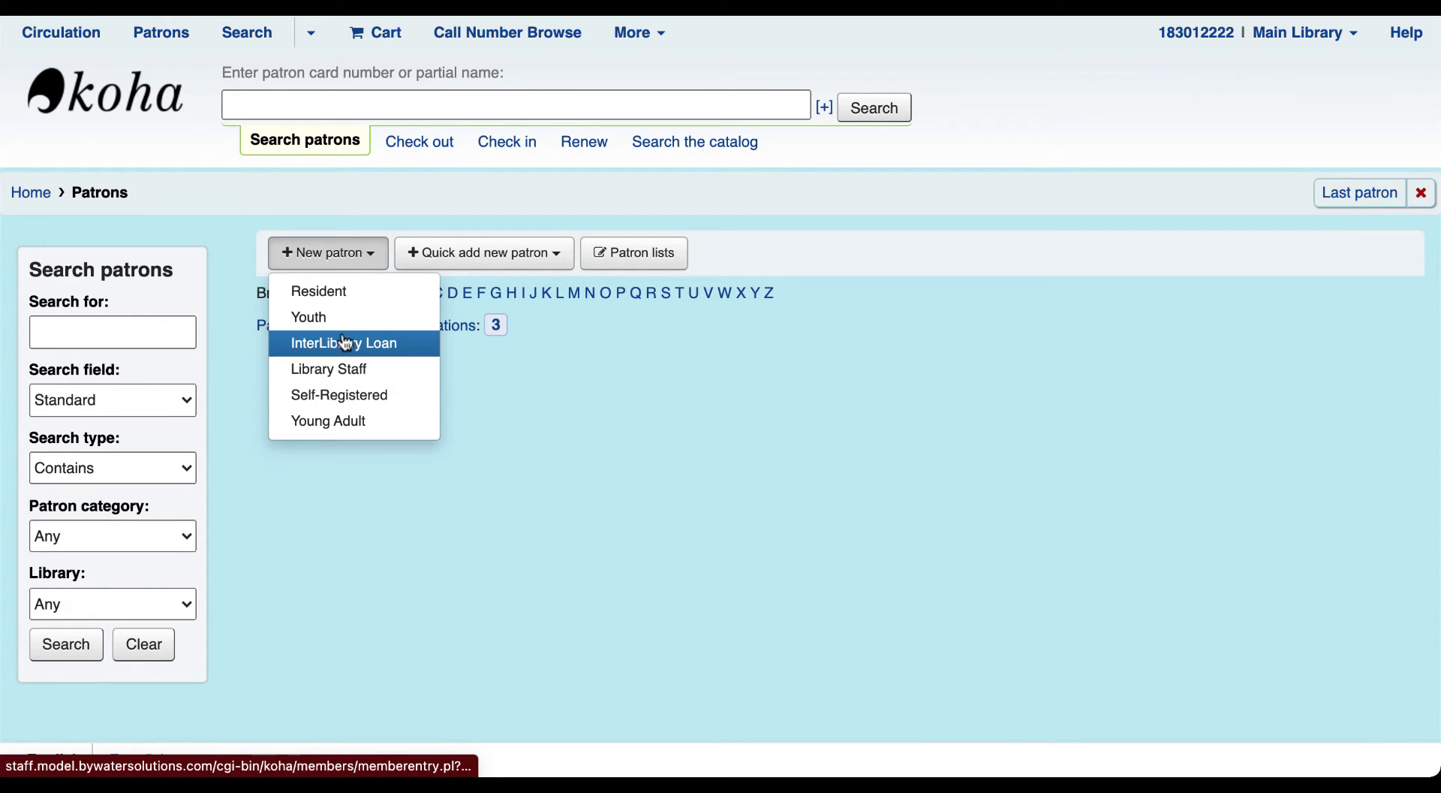
pyautogui.click(106, 536)
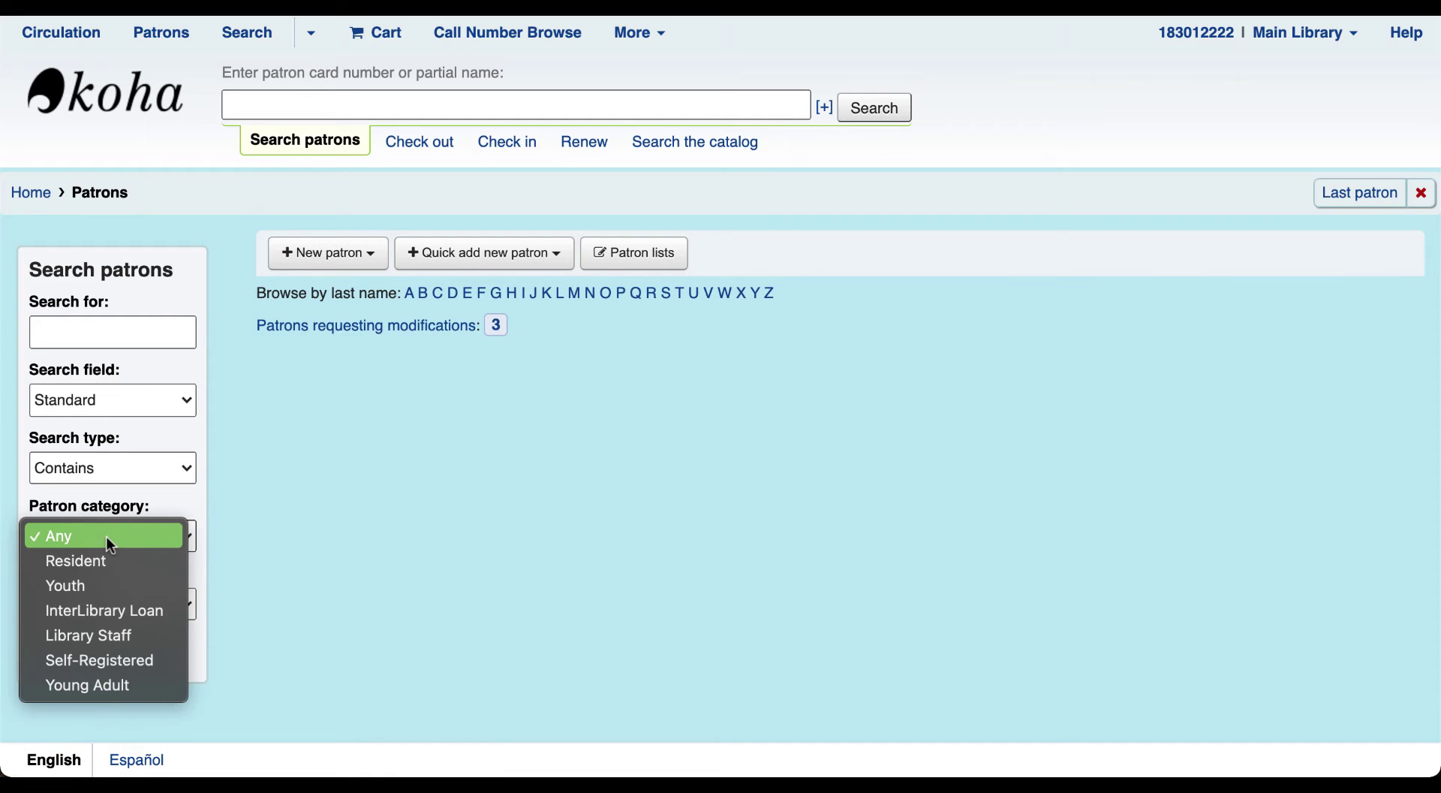
pyautogui.click(118, 638)
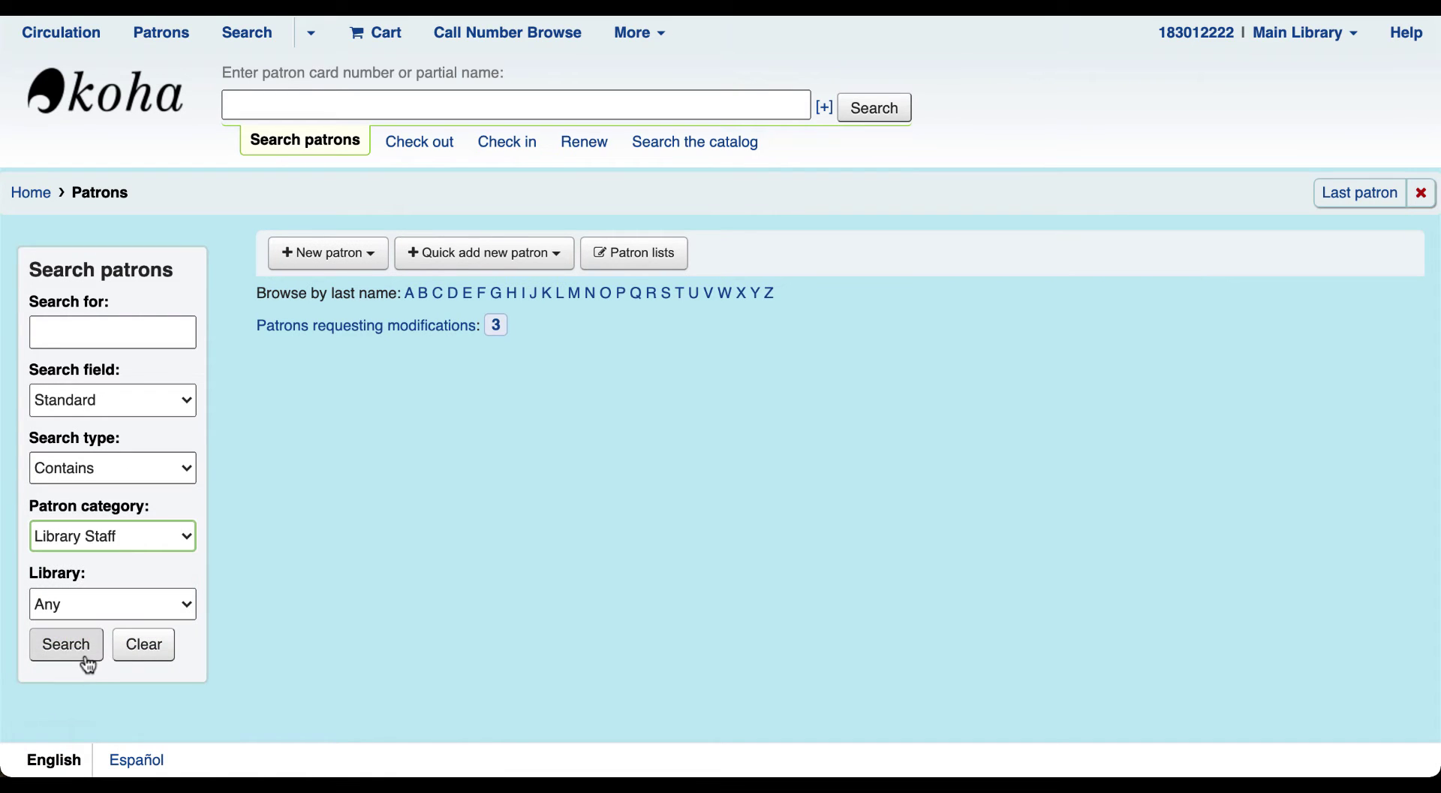
pyautogui.click(86, 659)
pyautogui.scroll(-5, 322, 670)
pyautogui.scroll(-2, 367, 670)
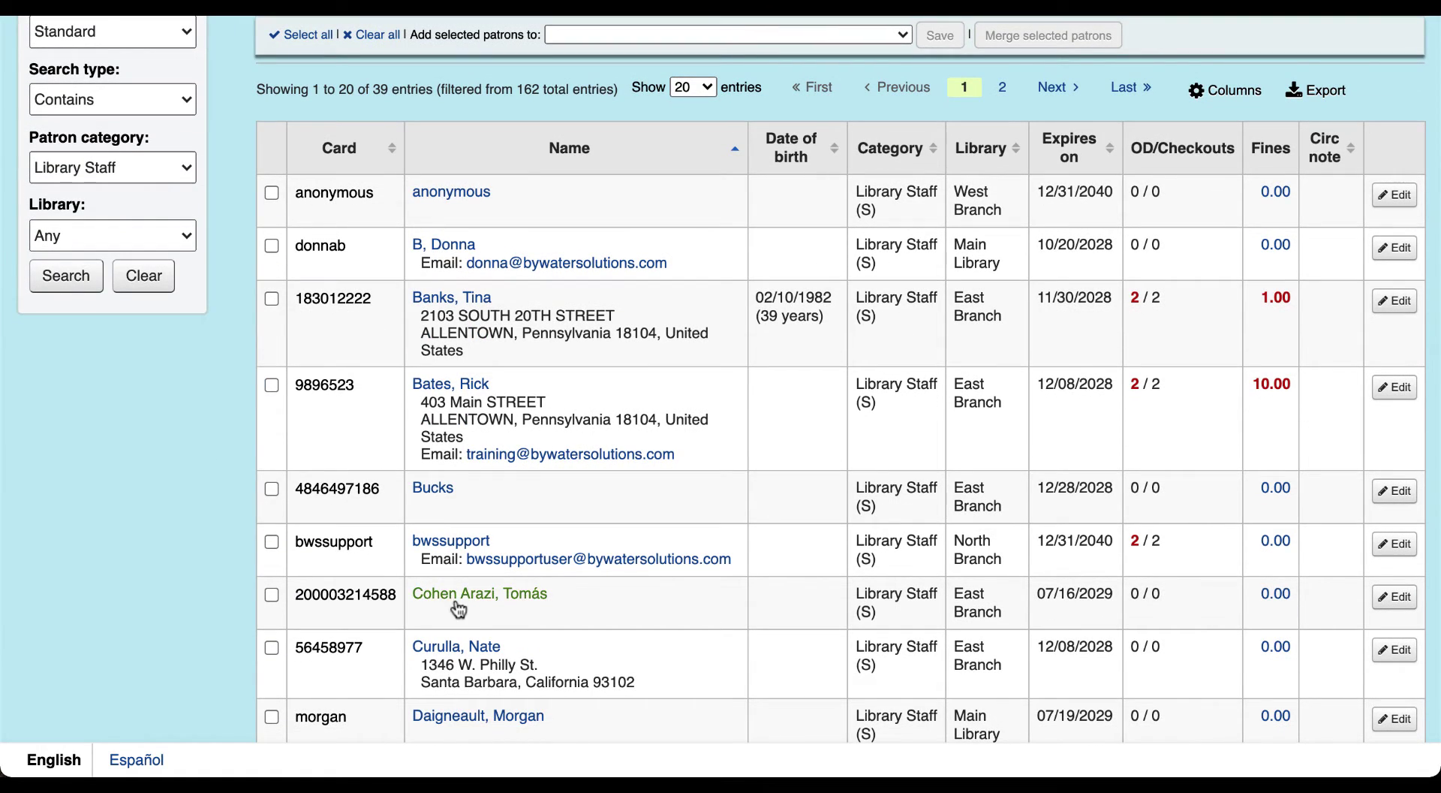
pyautogui.scroll(7, 458, 599)
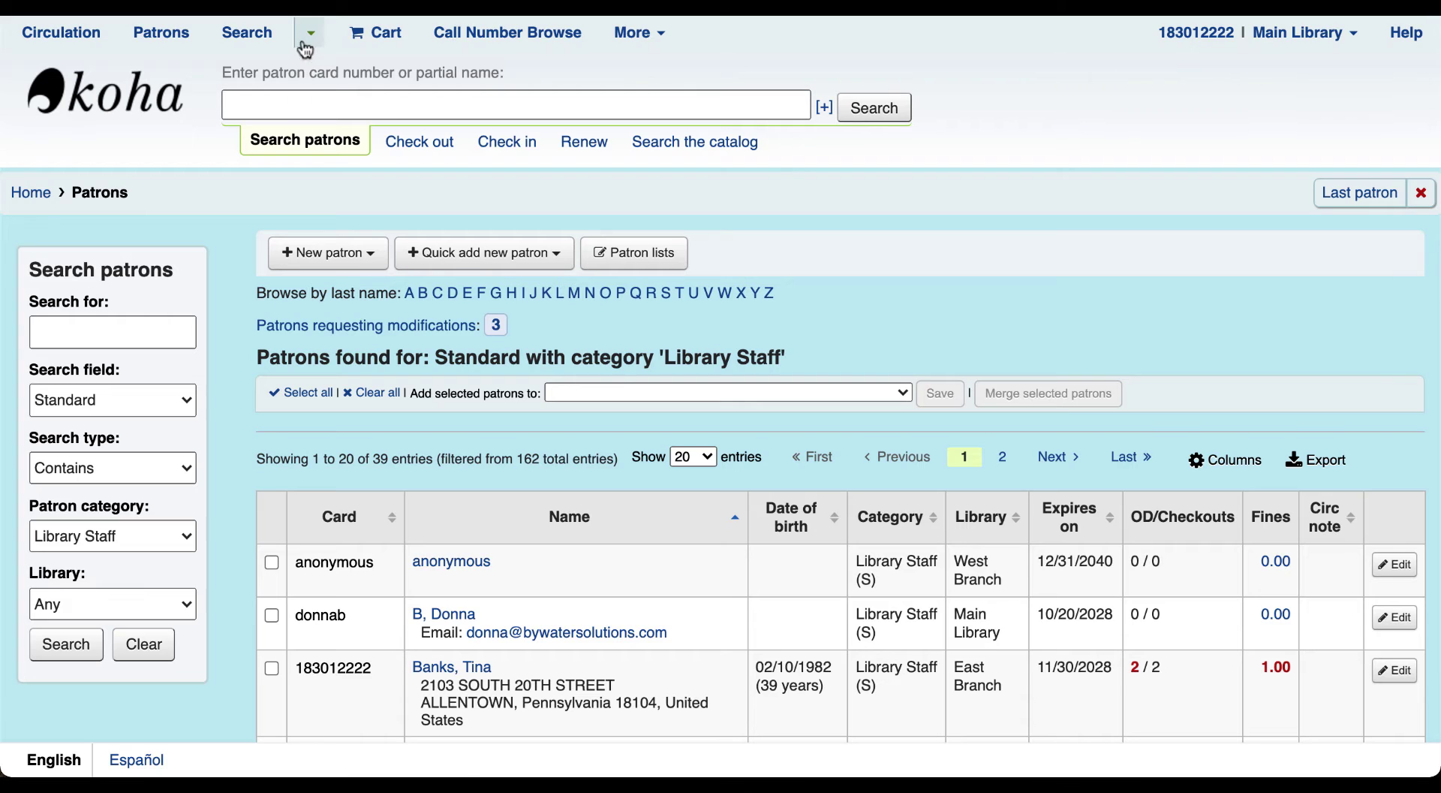
# Open the catalog advanced search, keeping the 'and' combination between search terms
pyautogui.click(311, 32)
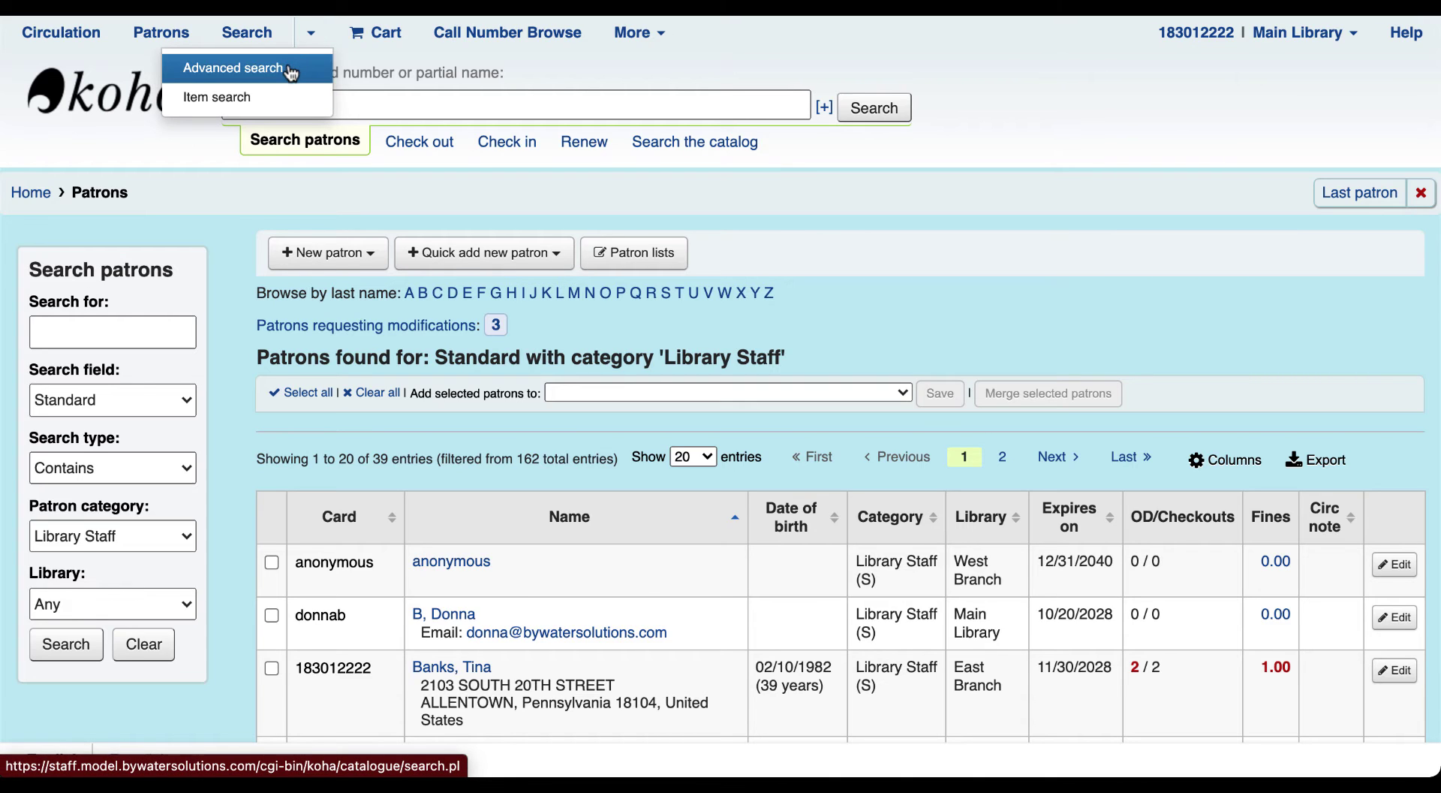
pyautogui.click(291, 72)
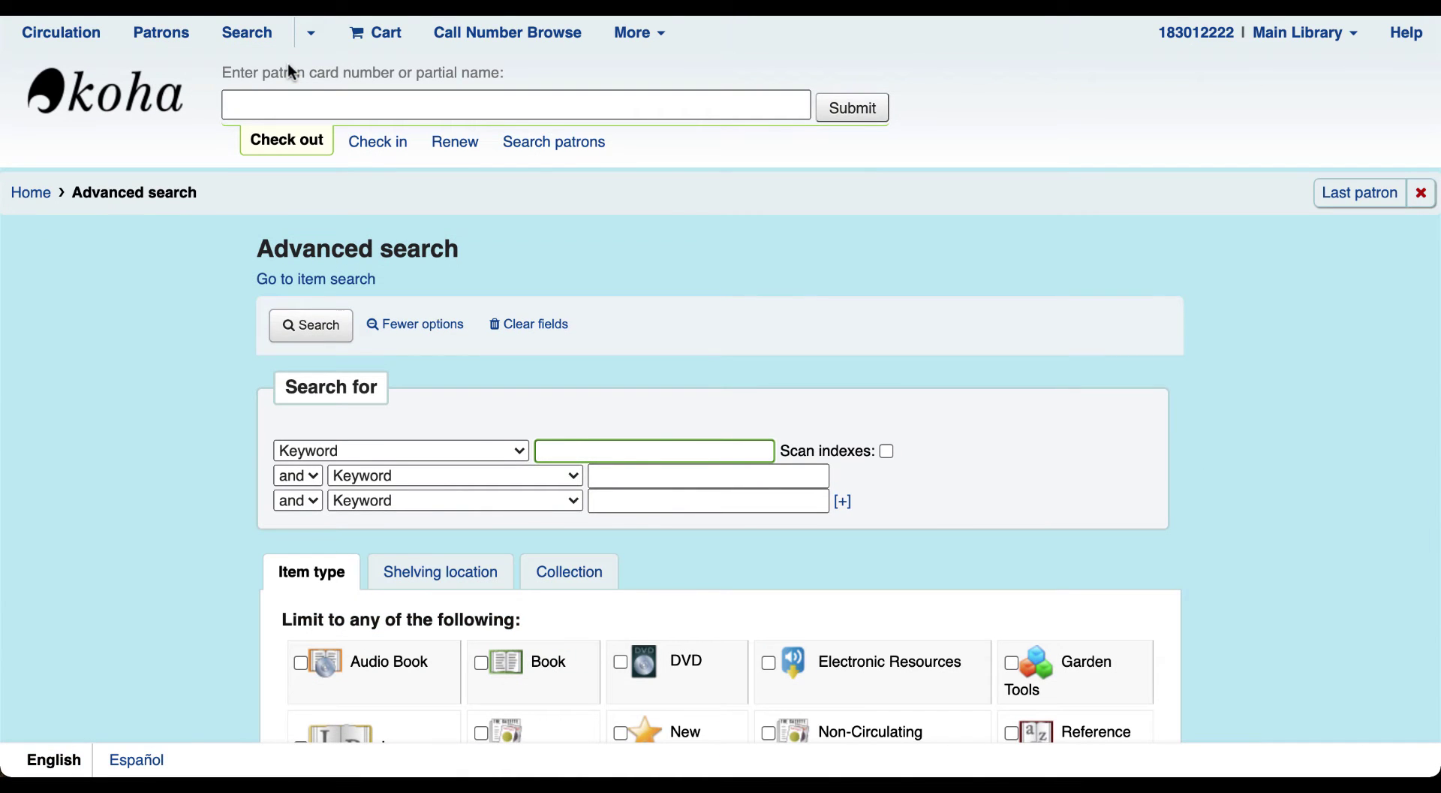
pyautogui.scroll(-3, 371, 295)
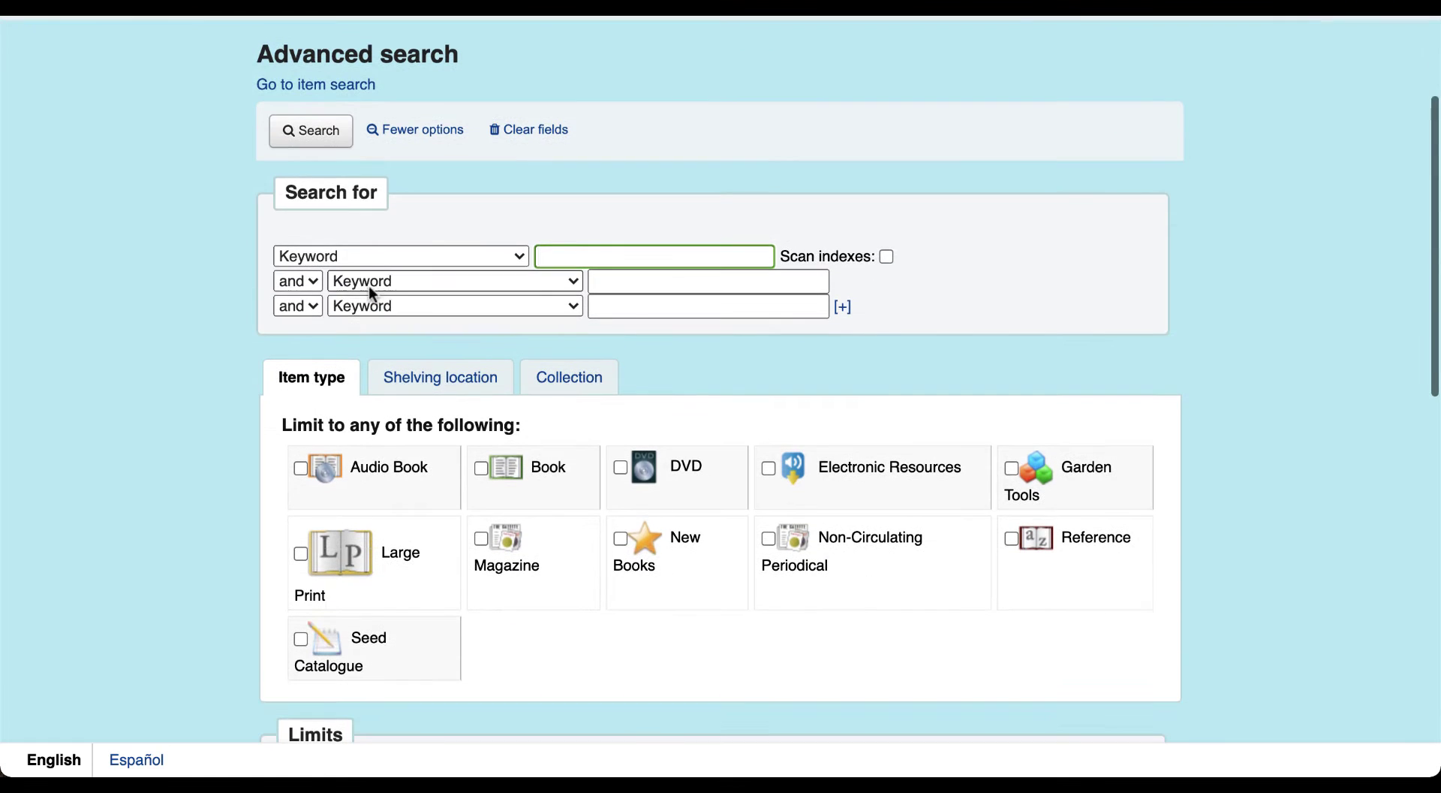
pyautogui.click(299, 281)
pyautogui.click(361, 260)
pyautogui.scroll(1, 200, 277)
pyautogui.scroll(3, 201, 284)
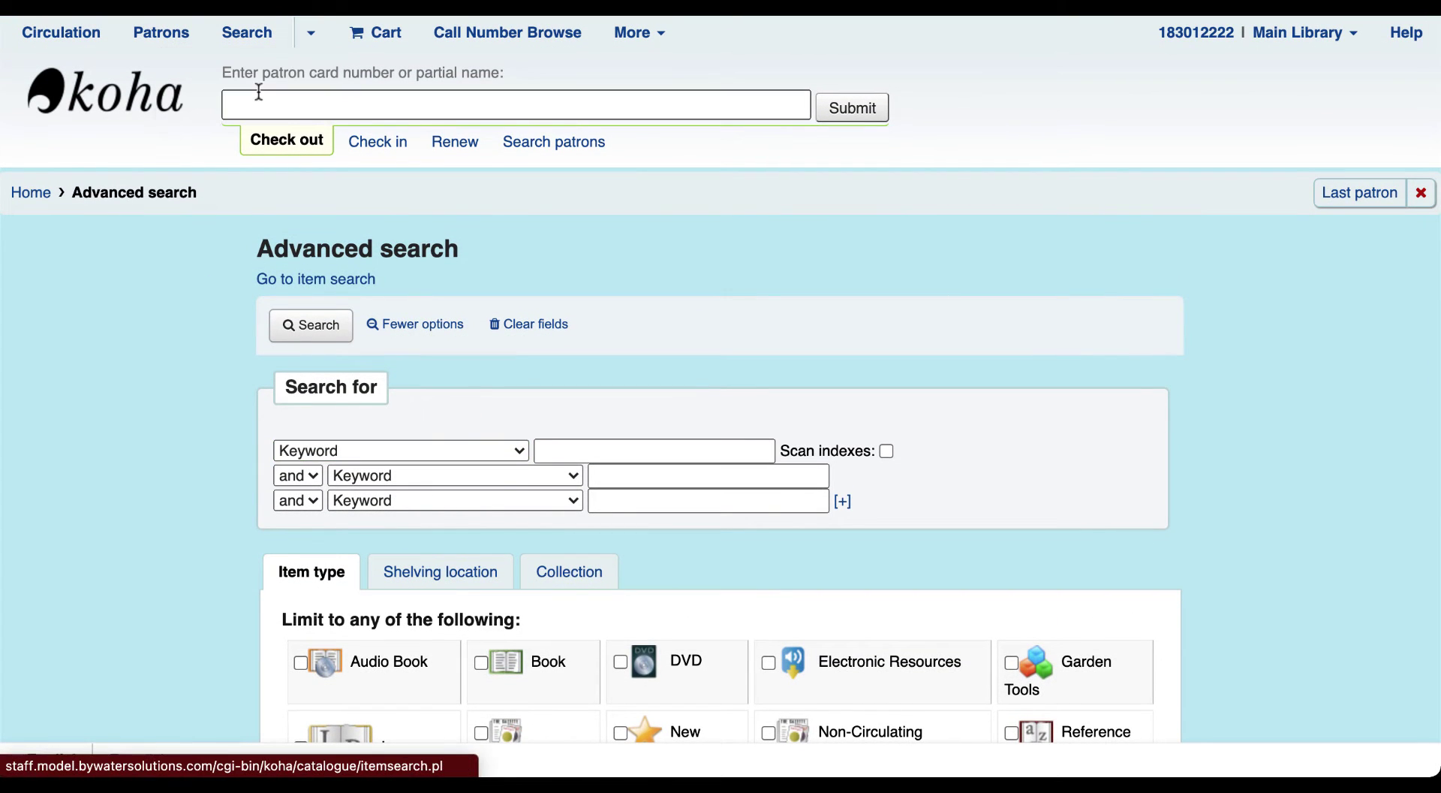
# Scroll through the advanced search limits and show the other modules list
pyautogui.scroll(-5, 381, 440)
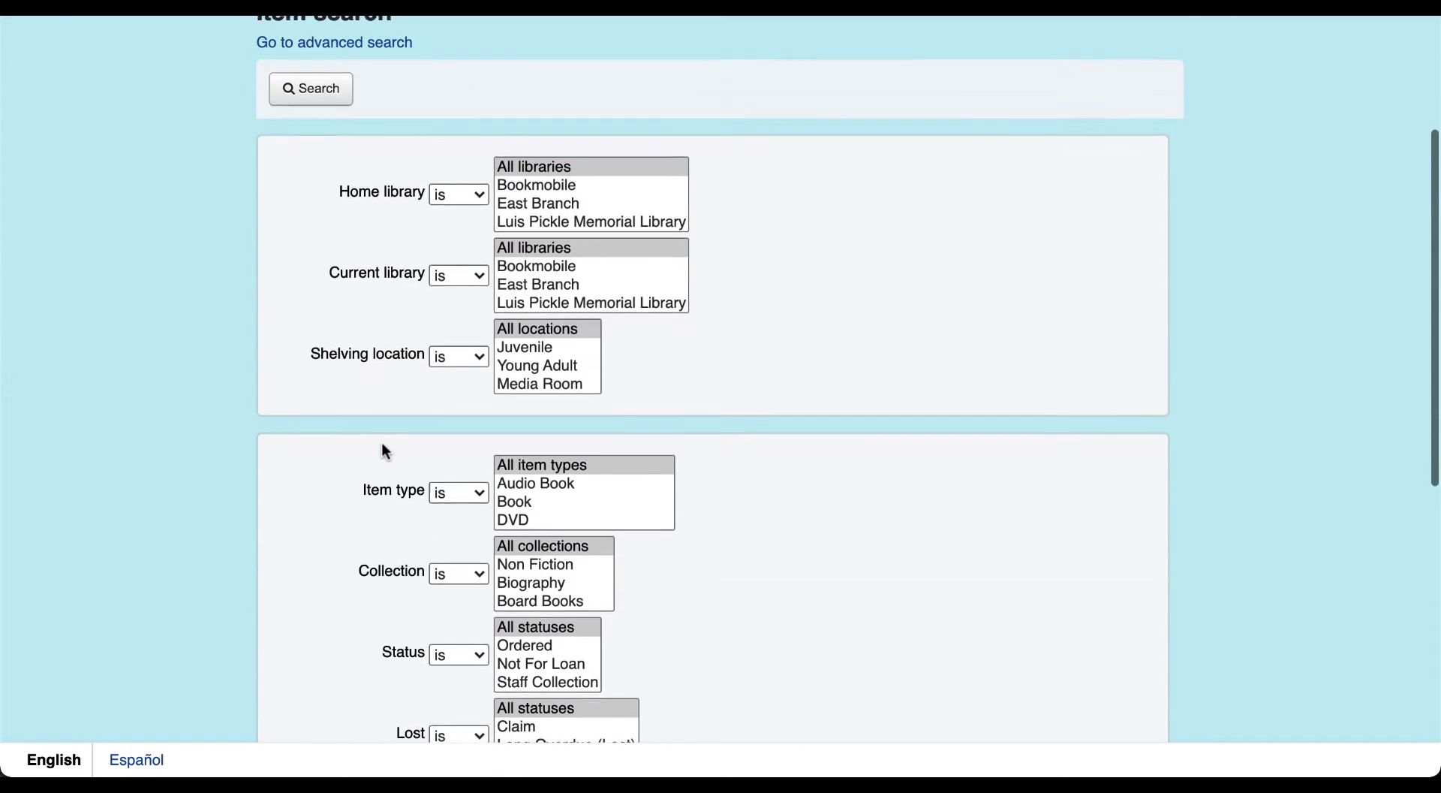
pyautogui.scroll(-1, 383, 447)
pyautogui.scroll(-2, 383, 447)
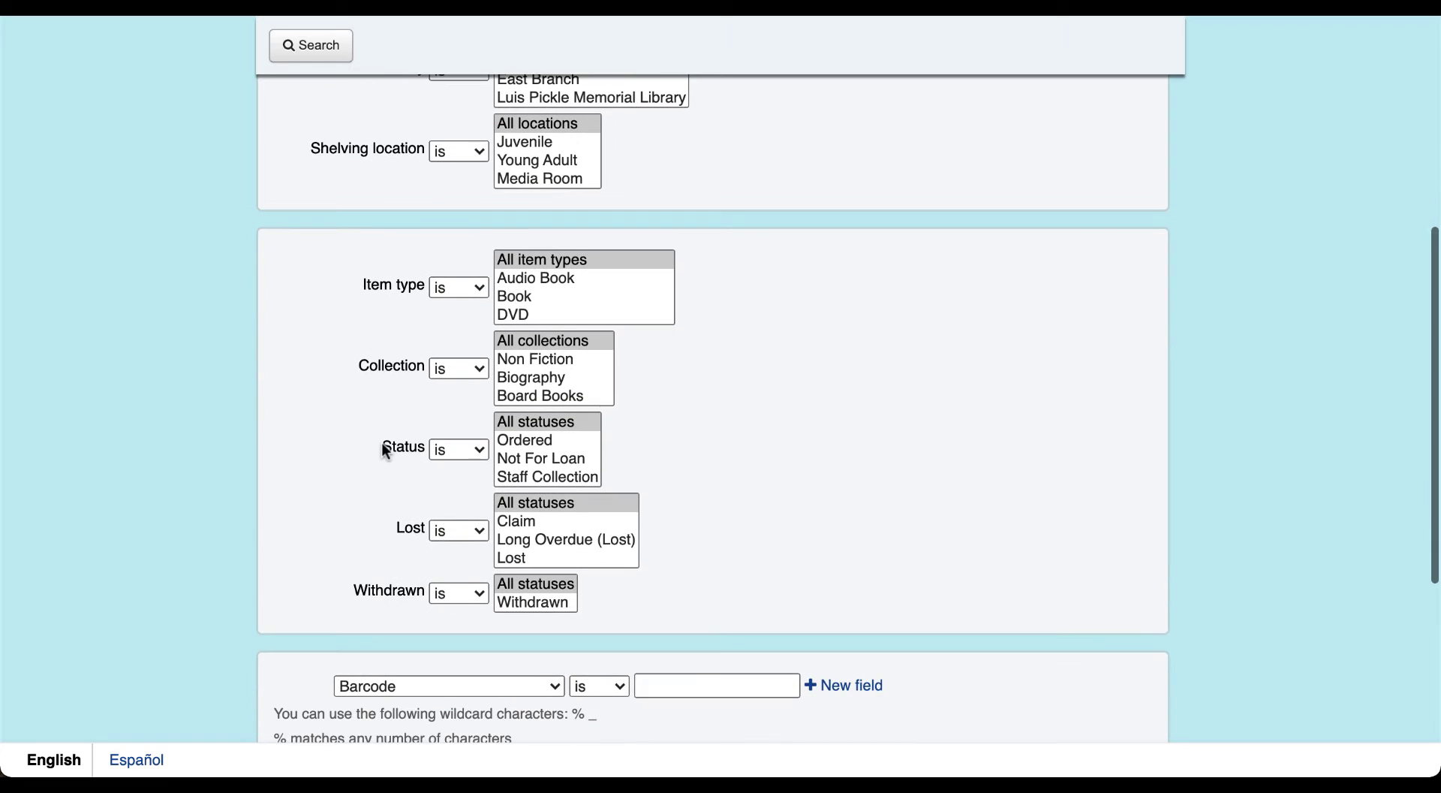
pyautogui.scroll(-1, 383, 447)
pyautogui.scroll(10, 383, 447)
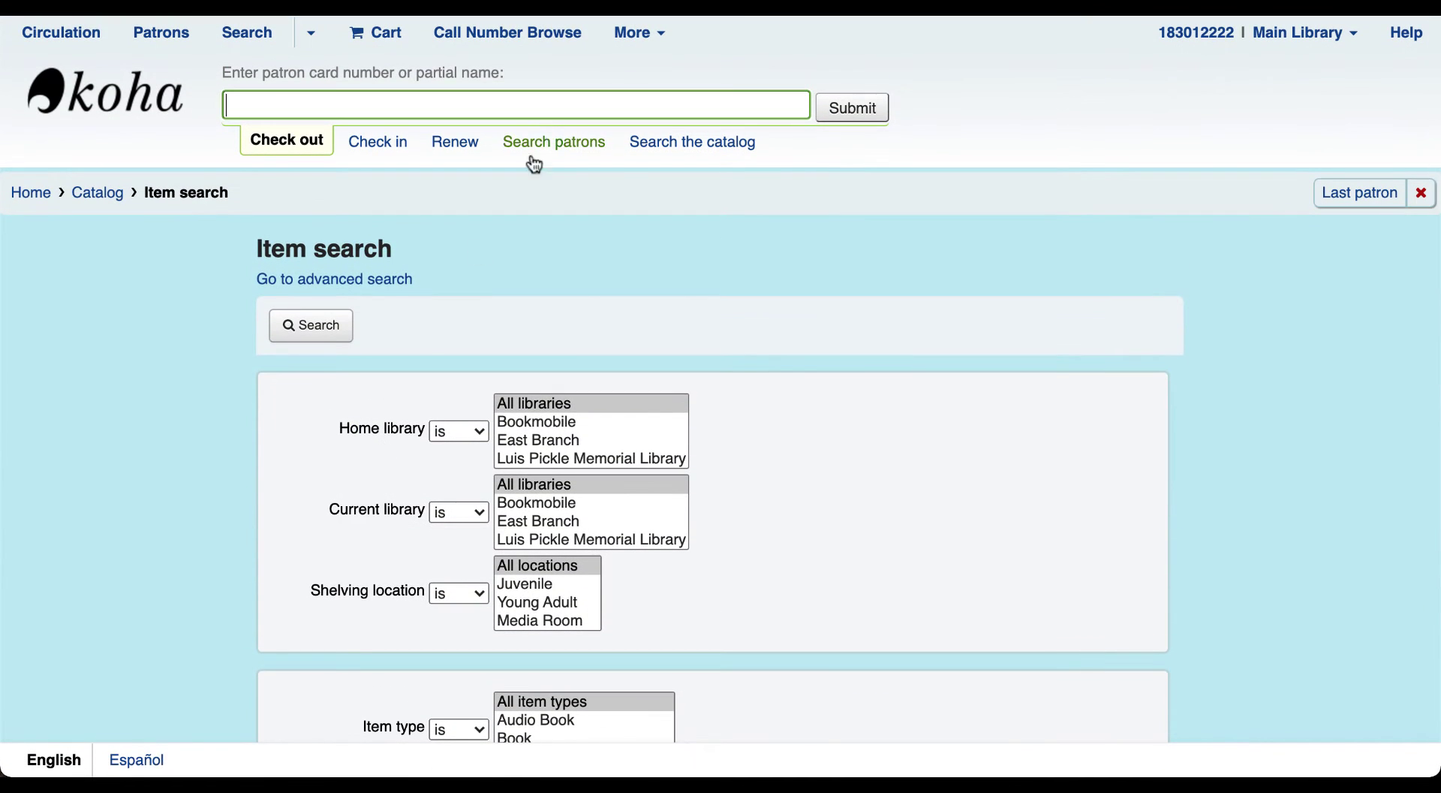
pyautogui.click(640, 38)
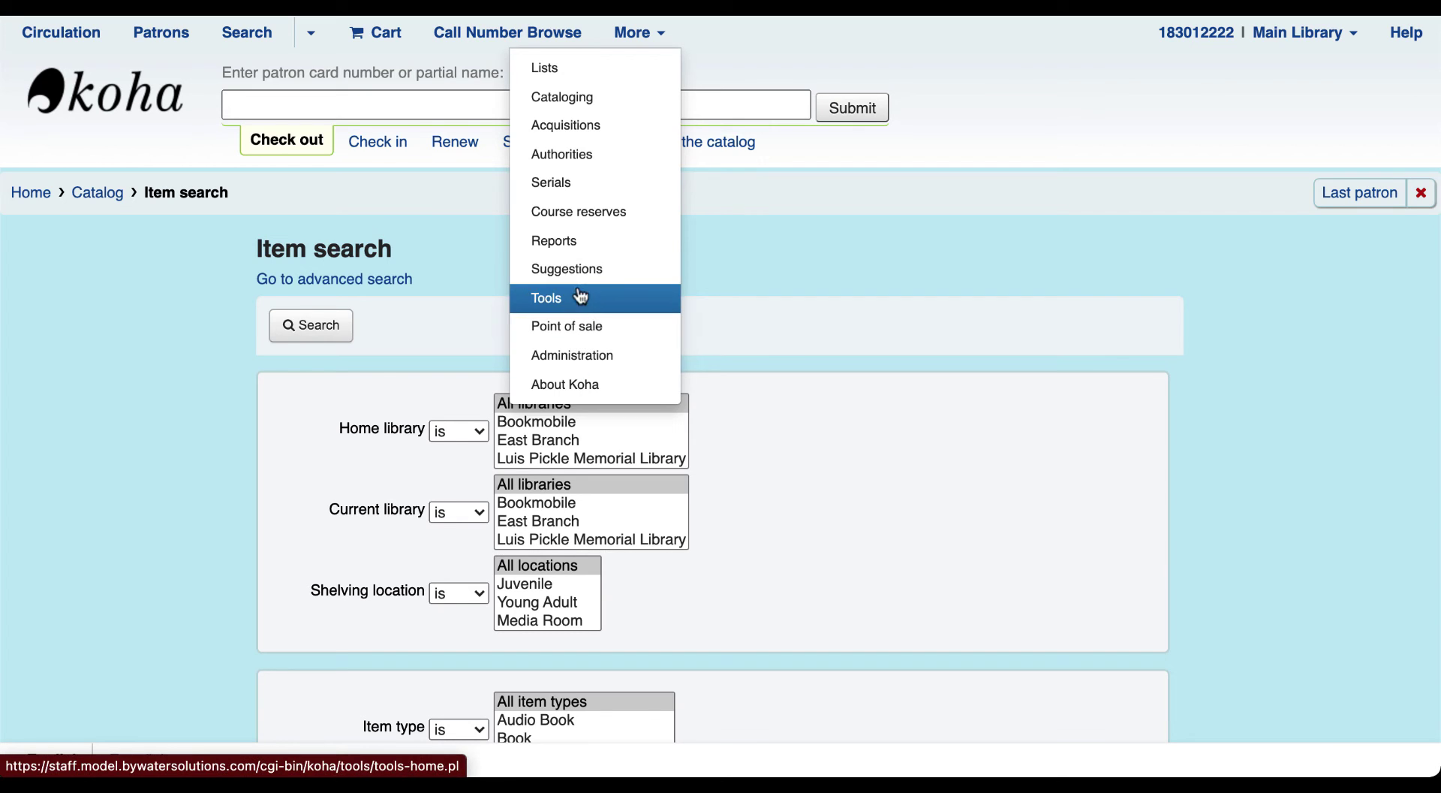
# View the three listed course reserves, then return to the staff home page
pyautogui.click(582, 216)
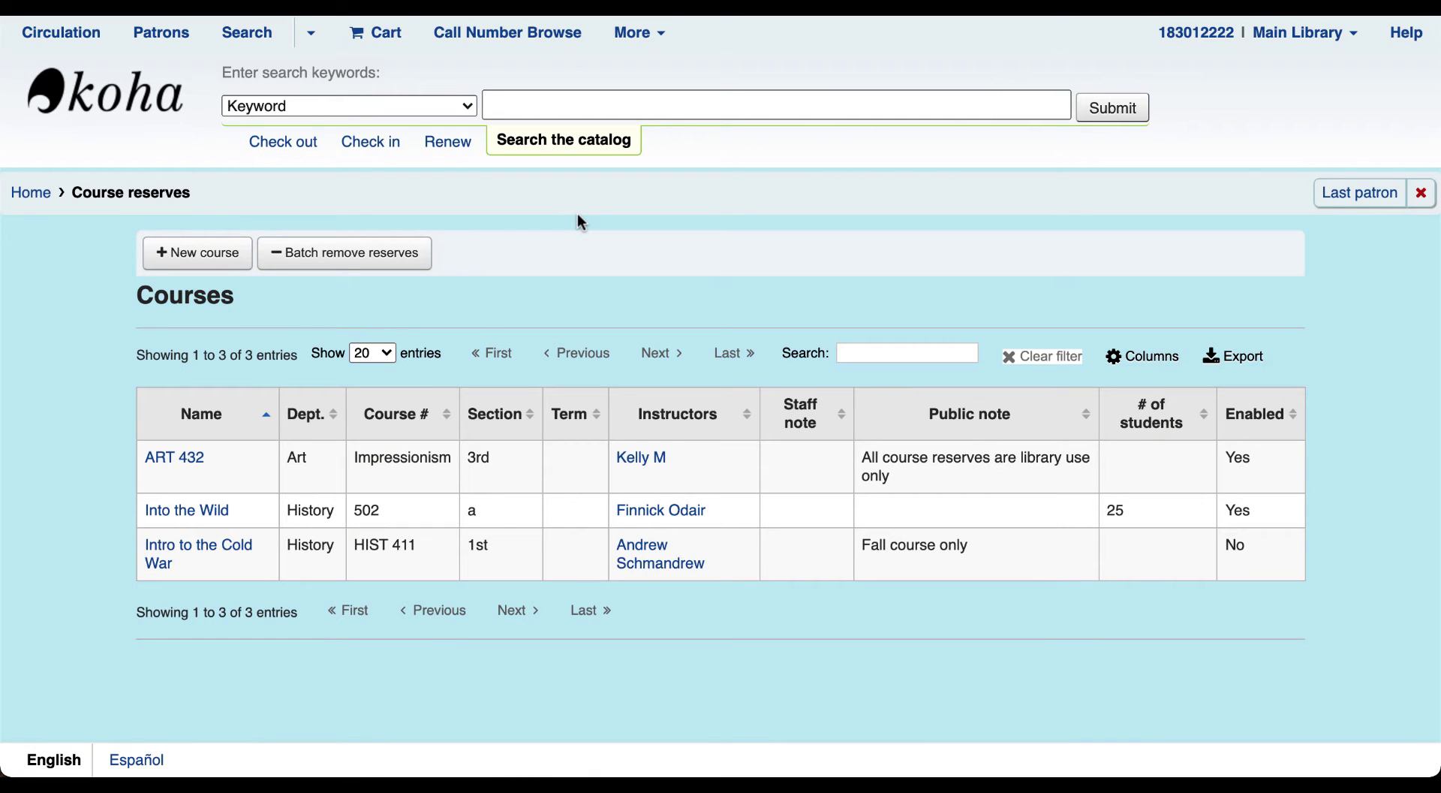
pyautogui.click(98, 116)
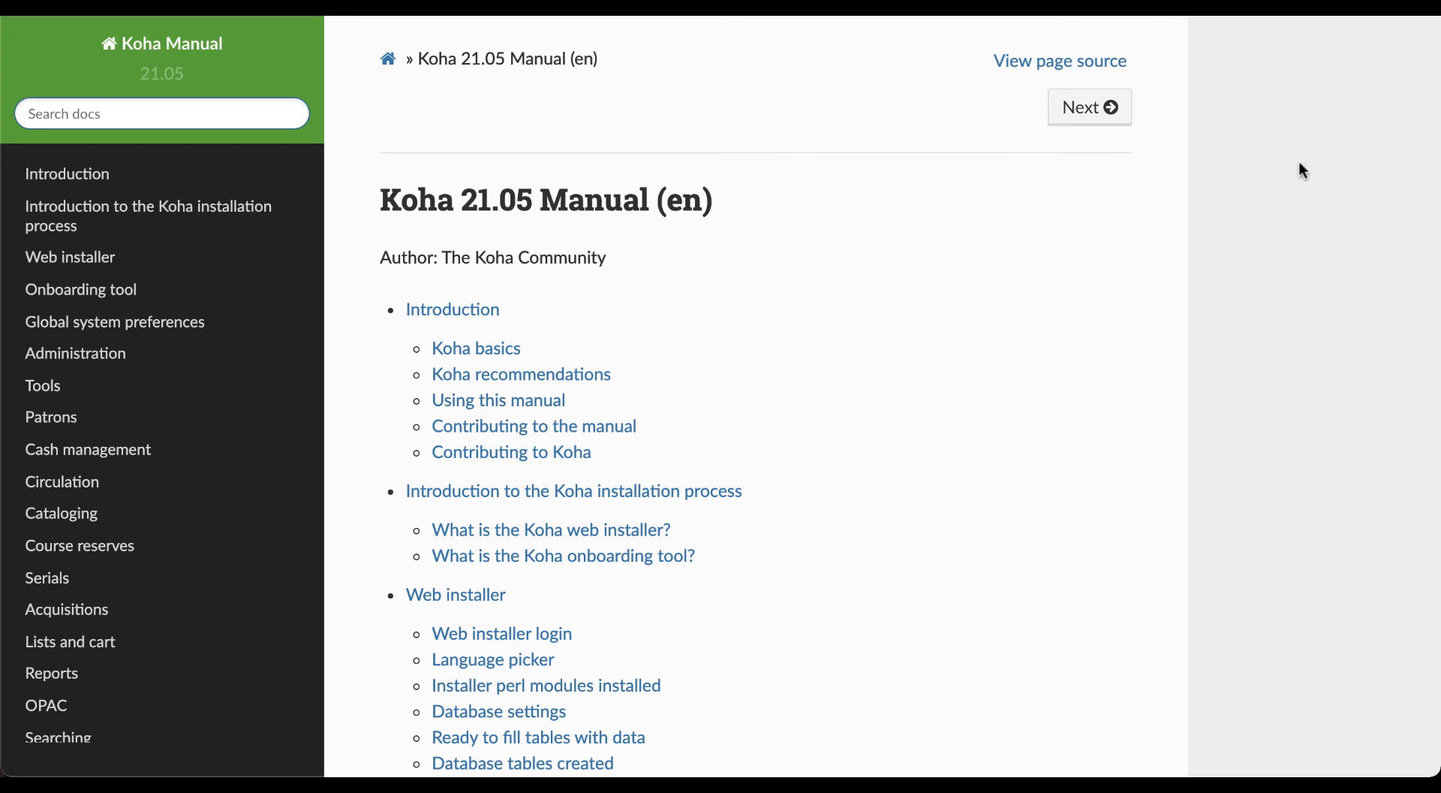
# Open the Koha manual and scroll down through its contents
pyautogui.click(245, 104)
pyautogui.scroll(-2, 529, 477)
pyautogui.scroll(-2, 531, 482)
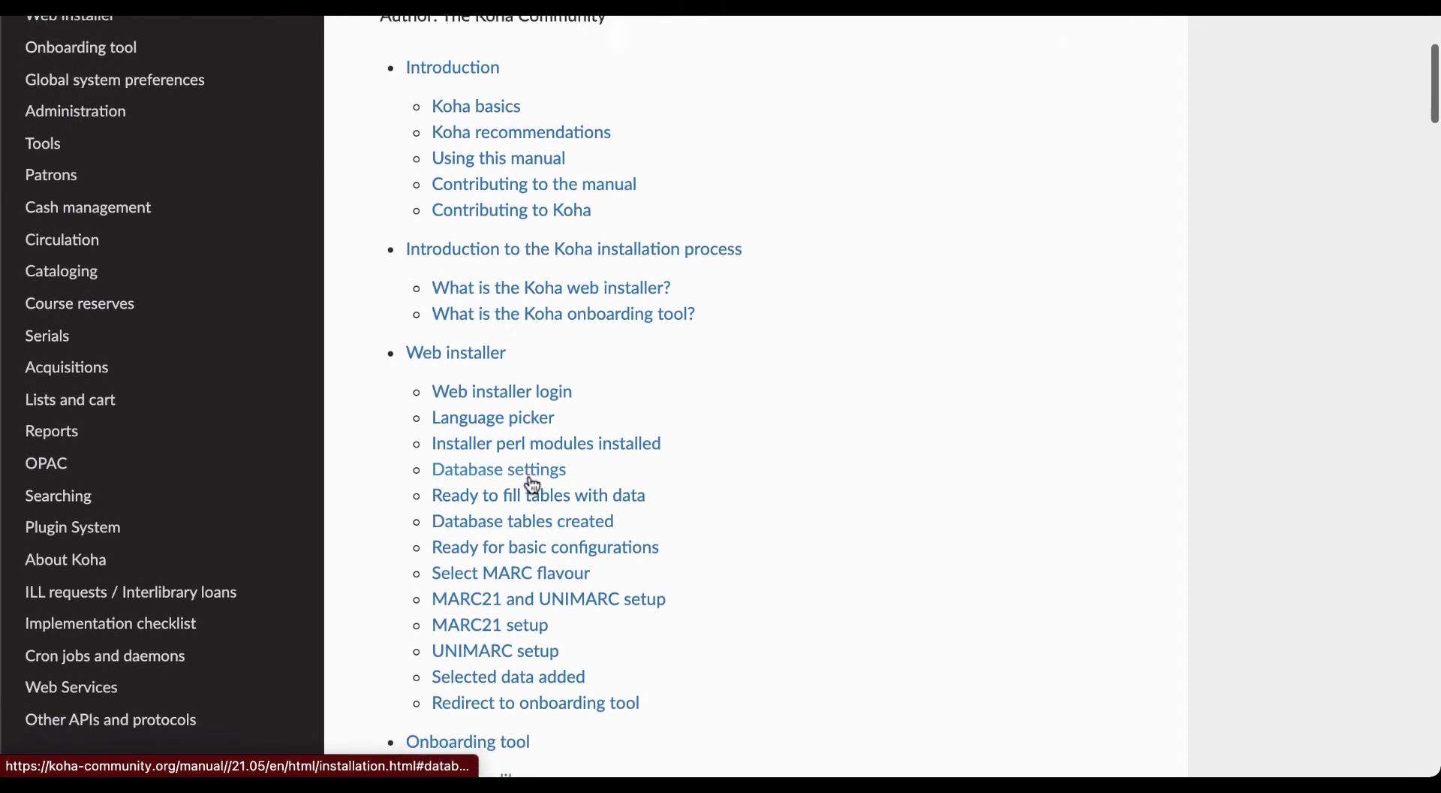
pyautogui.scroll(-2, 532, 485)
pyautogui.scroll(-3, 532, 486)
pyautogui.scroll(-5, 529, 485)
pyautogui.scroll(-2, 525, 484)
# Read the Patrons chapter sections on adding staff and statistical patrons
pyautogui.click(523, 480)
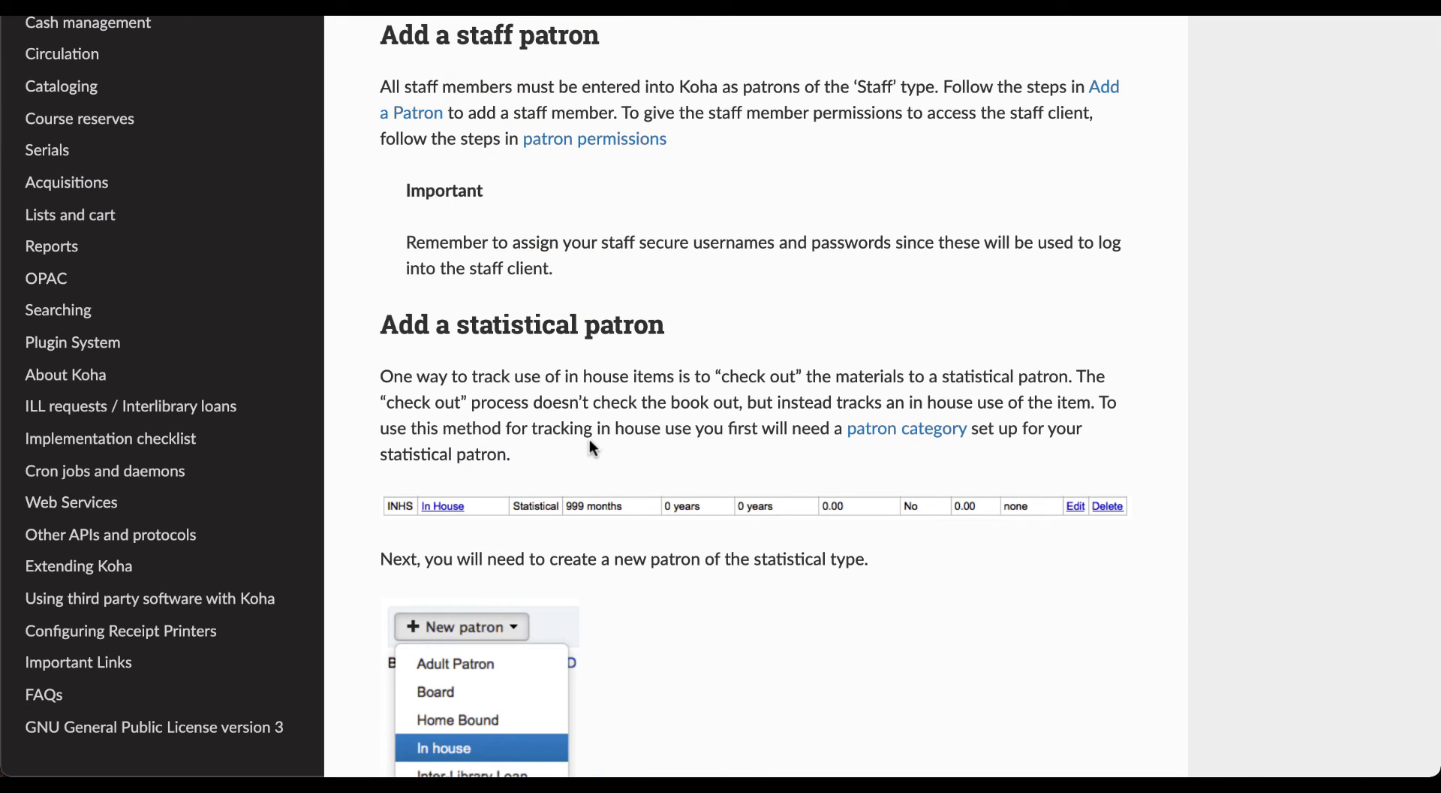
pyautogui.scroll(-5, 593, 449)
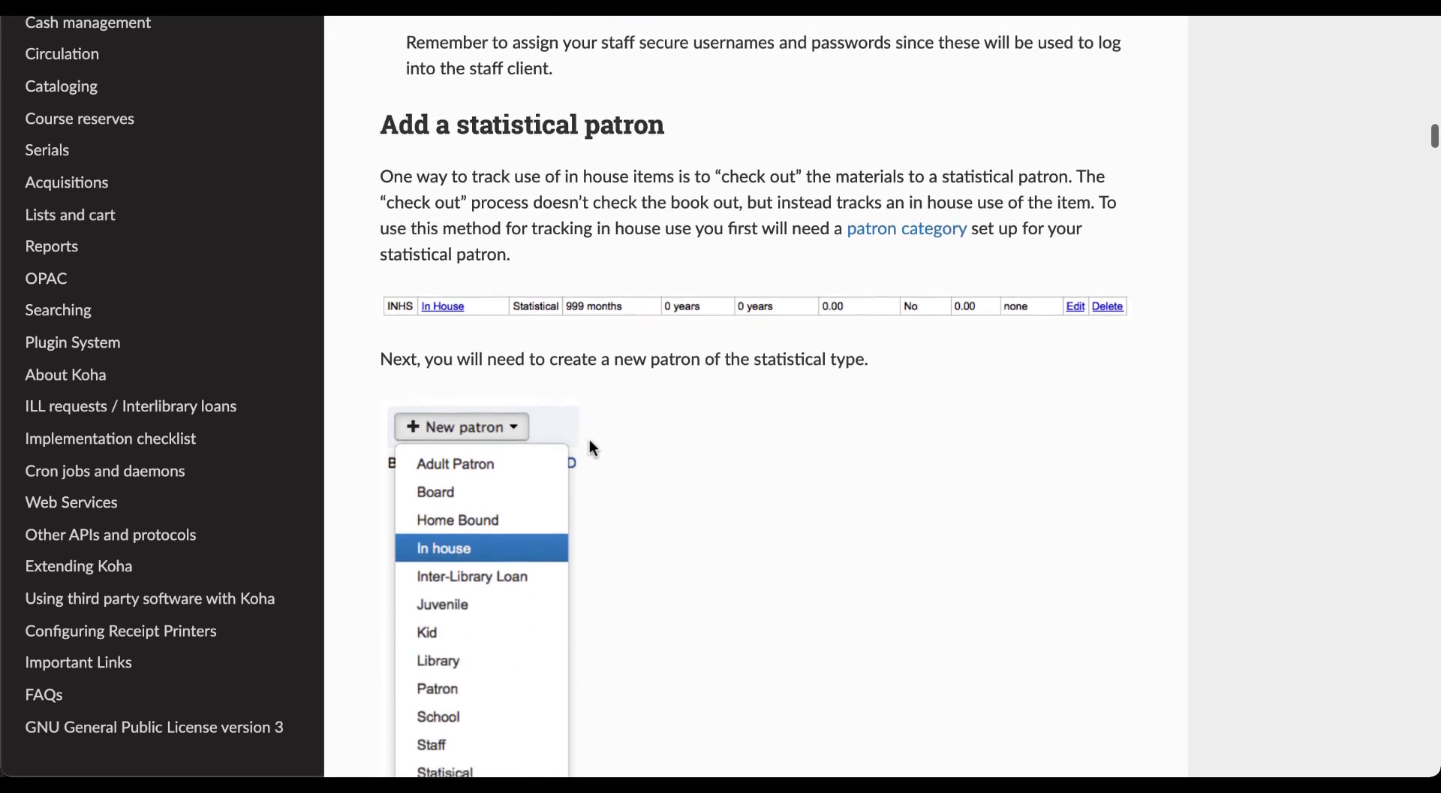
pyautogui.scroll(-1, 593, 449)
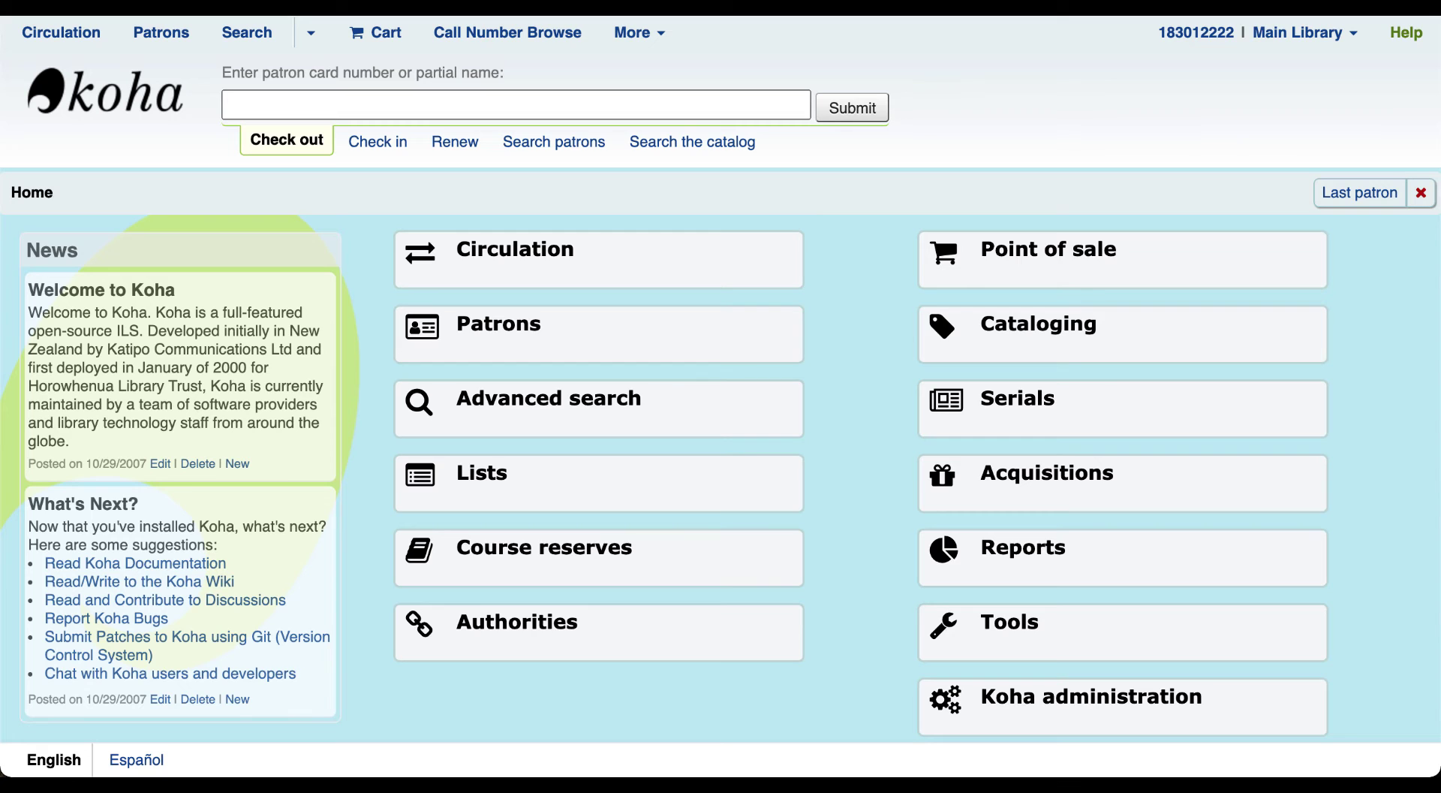
pyautogui.scroll(-1, 383, 236)
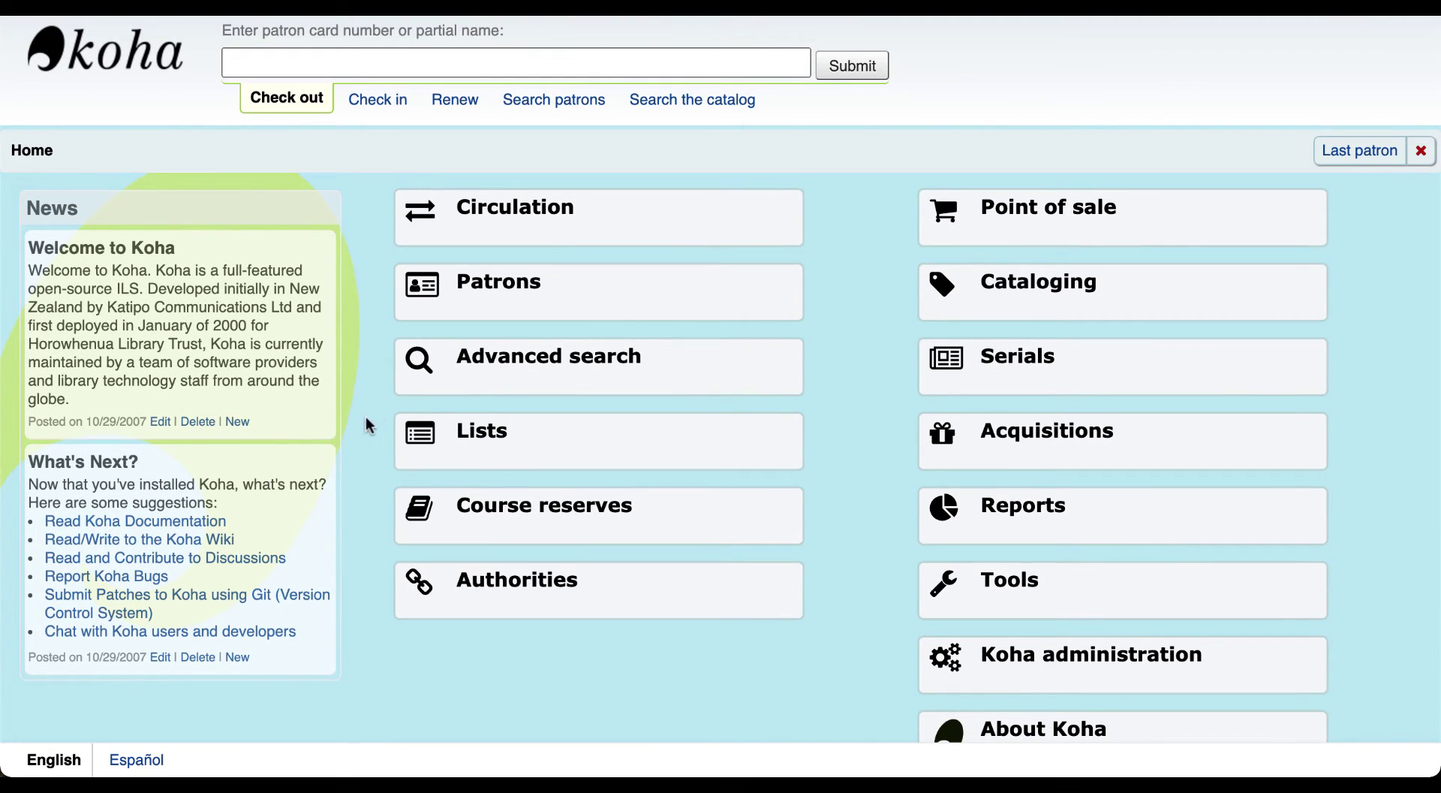
pyautogui.scroll(-1, 360, 420)
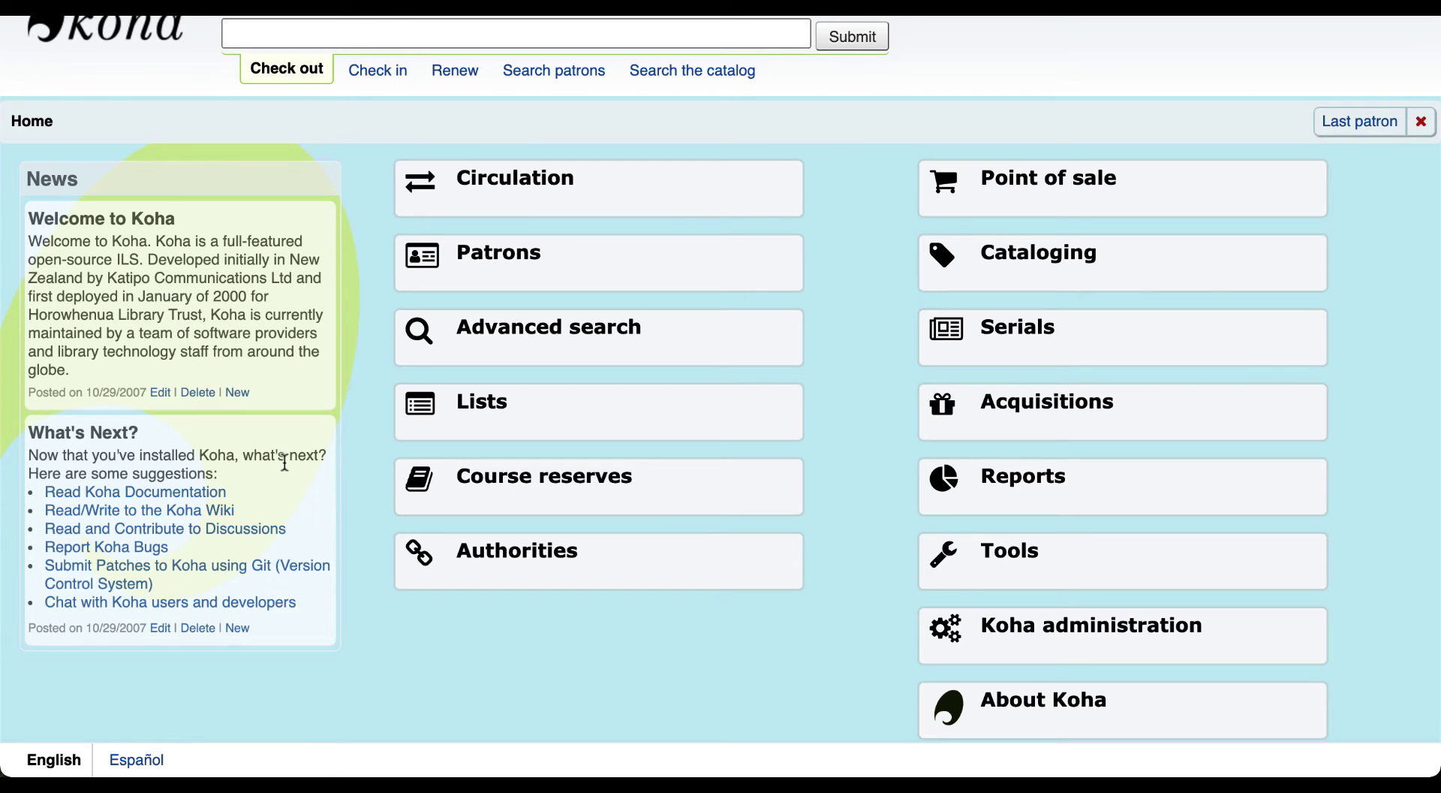
pyautogui.scroll(-2, 401, 658)
pyautogui.scroll(-2, 398, 650)
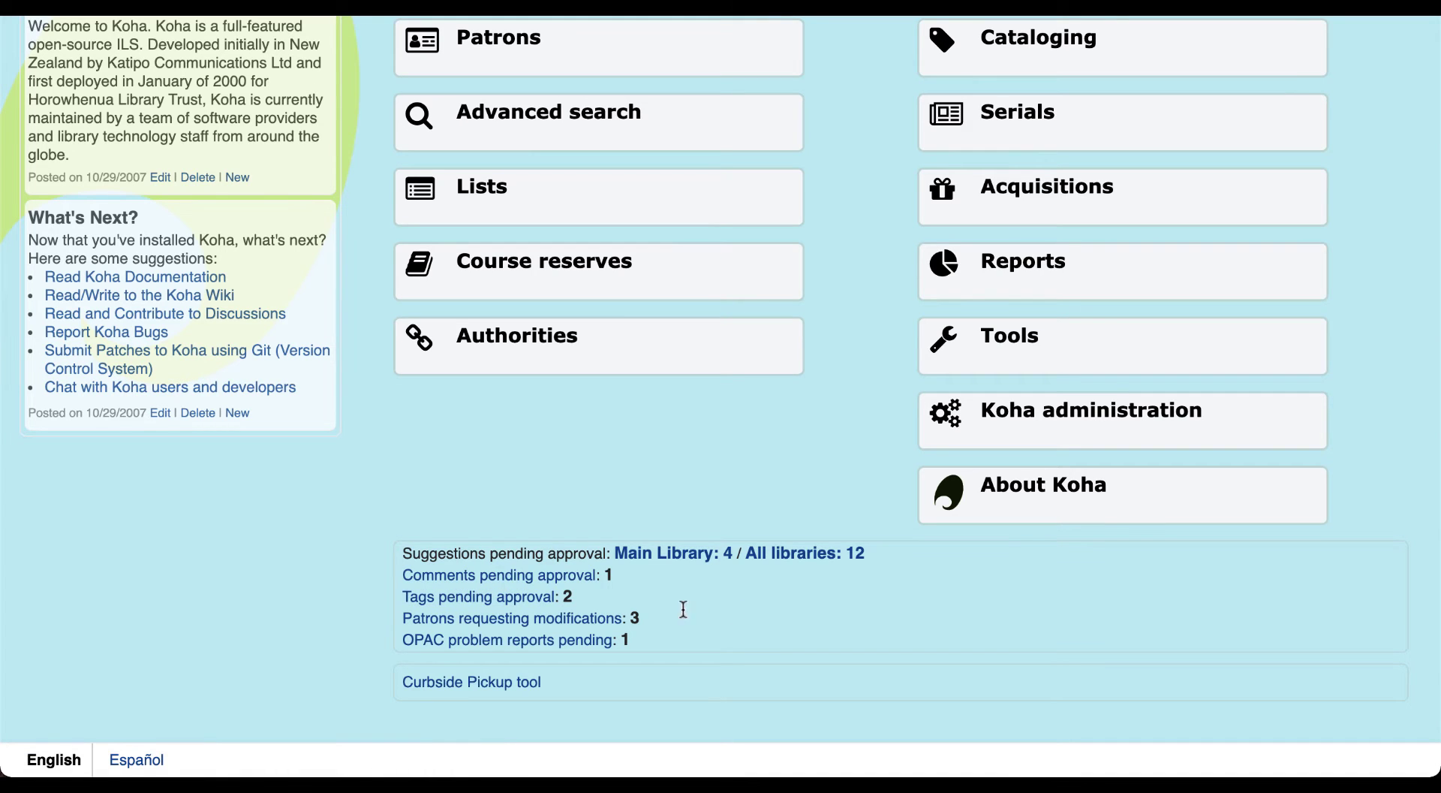
# Review the three pending patron modification requests, then return to the home dashboard tiles
pyautogui.click(562, 619)
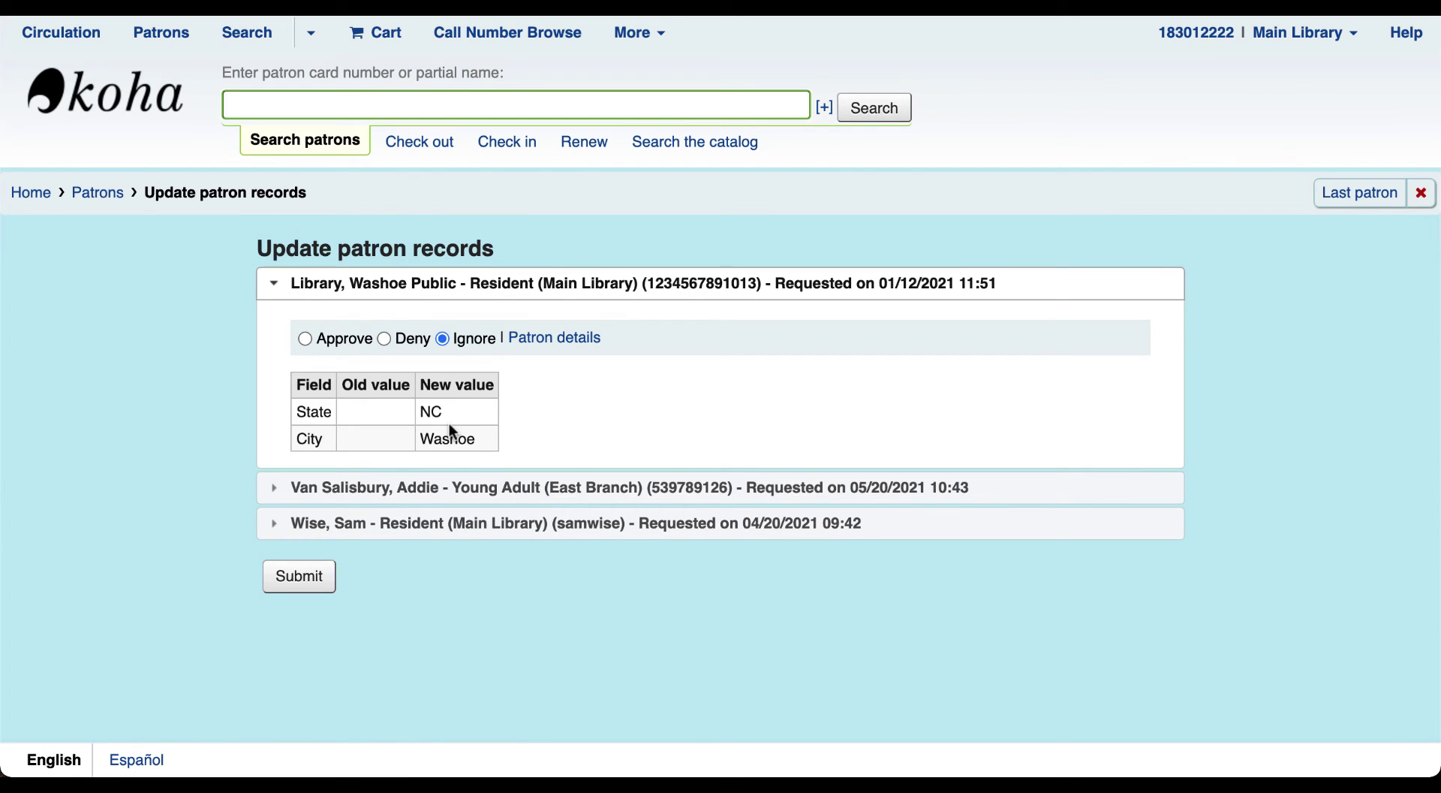
pyautogui.click(118, 91)
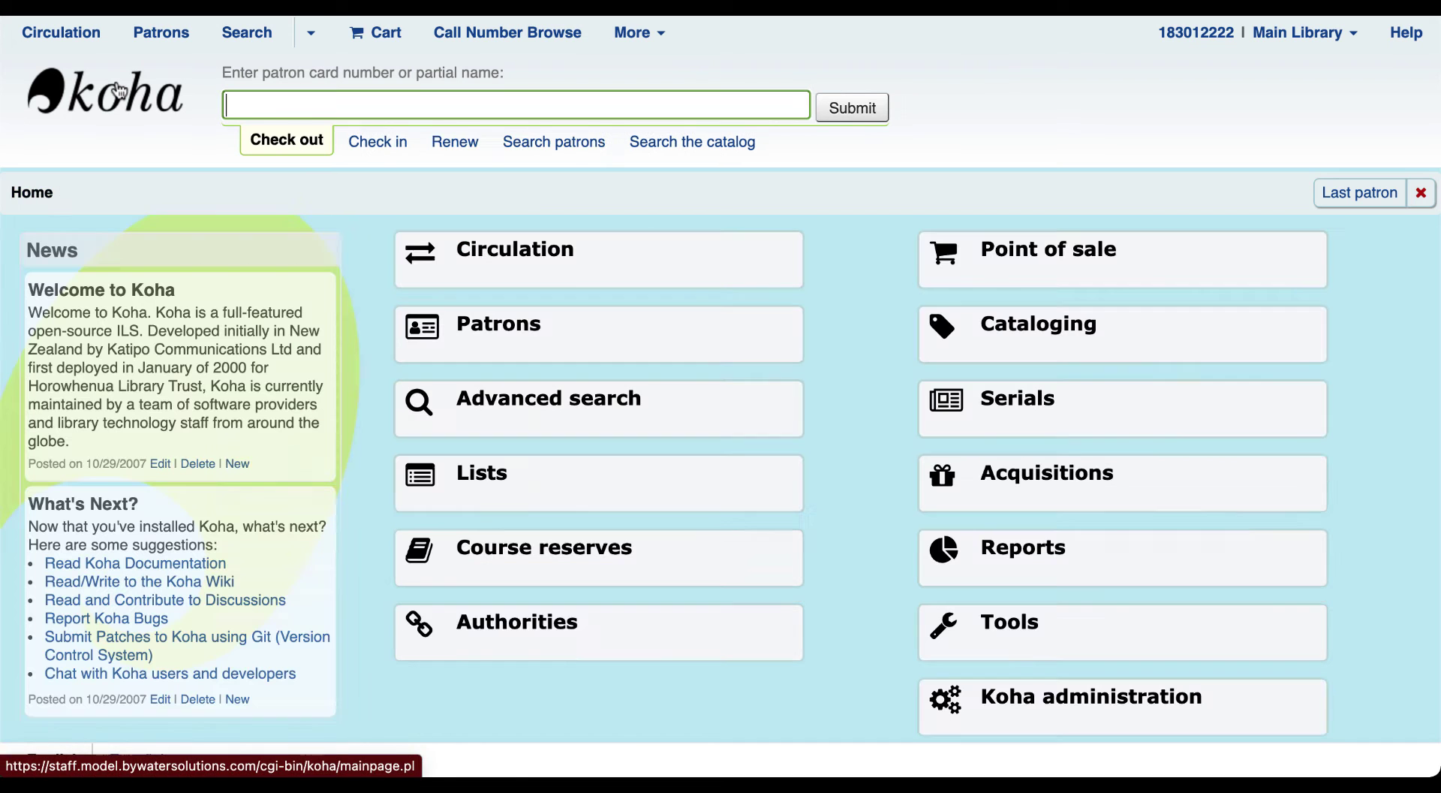
pyautogui.scroll(-3, 890, 394)
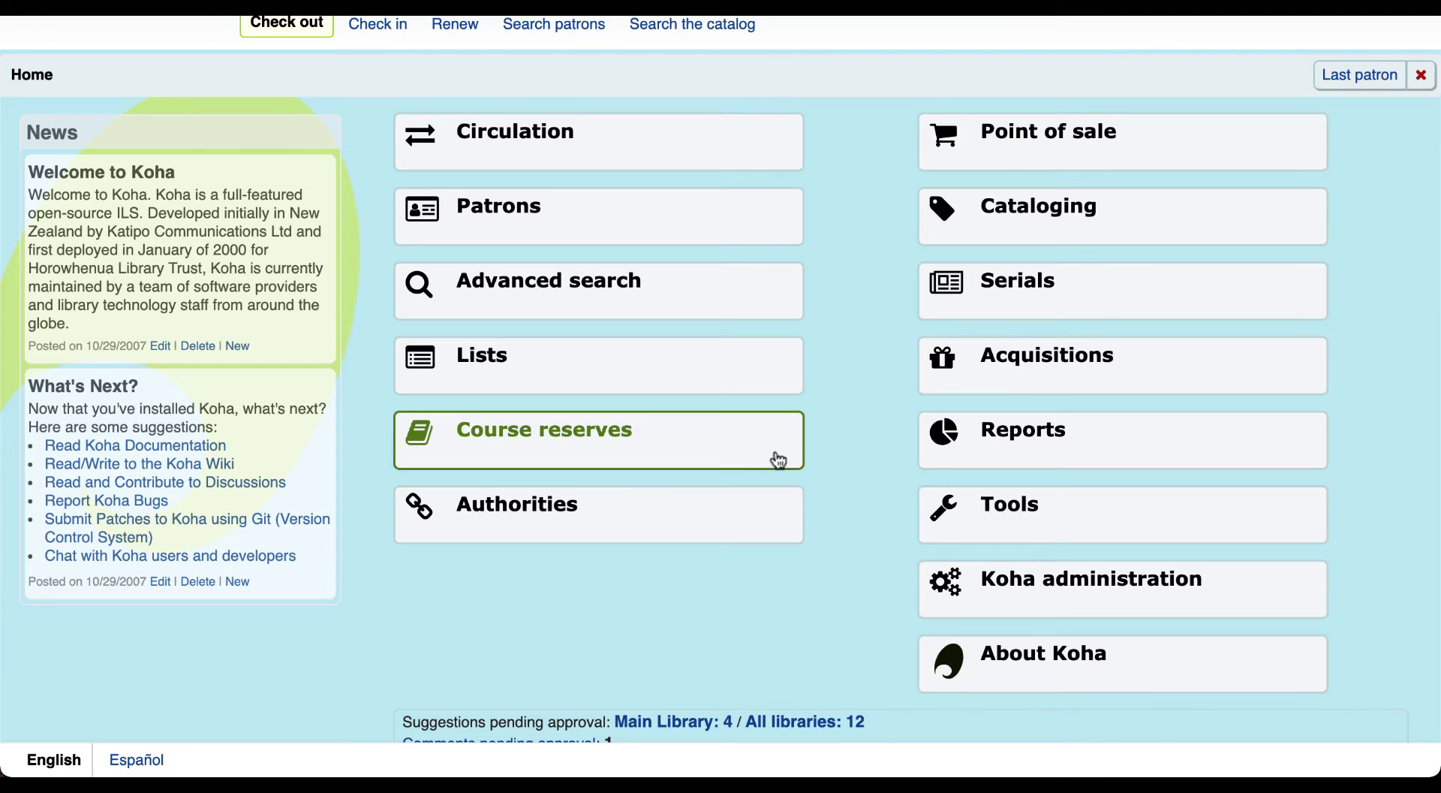
pyautogui.click(743, 456)
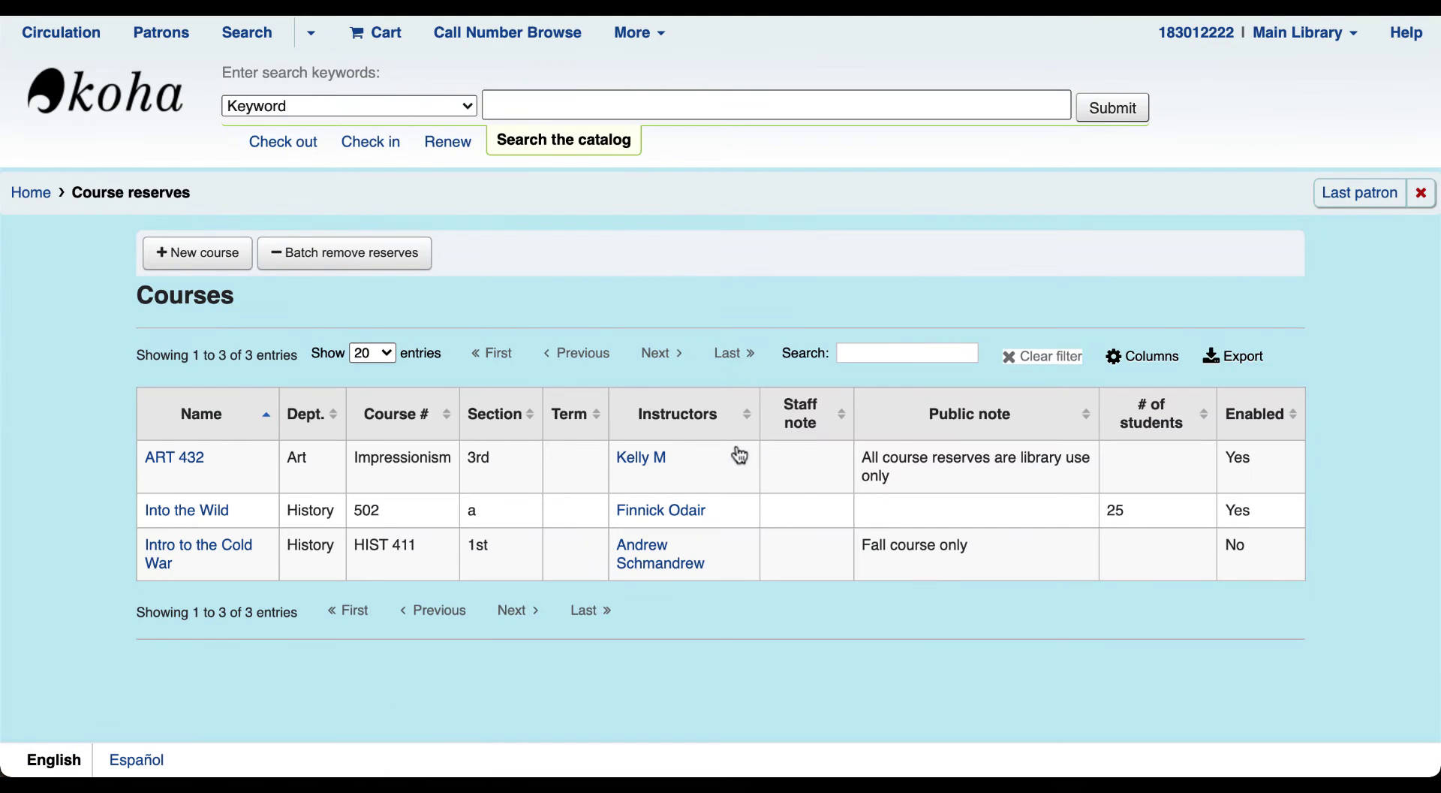
pyautogui.click(144, 105)
pyautogui.click(531, 642)
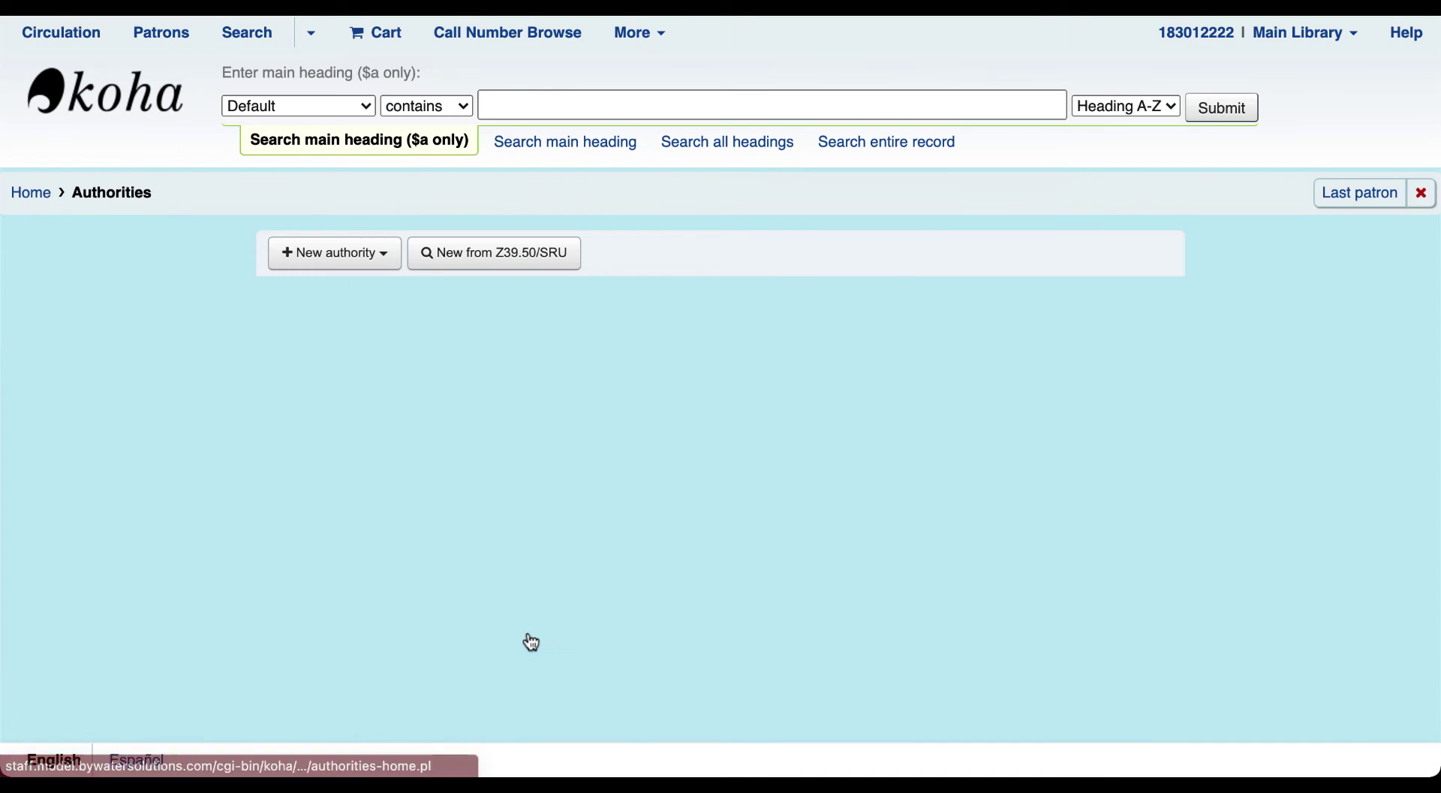
pyautogui.click(542, 105)
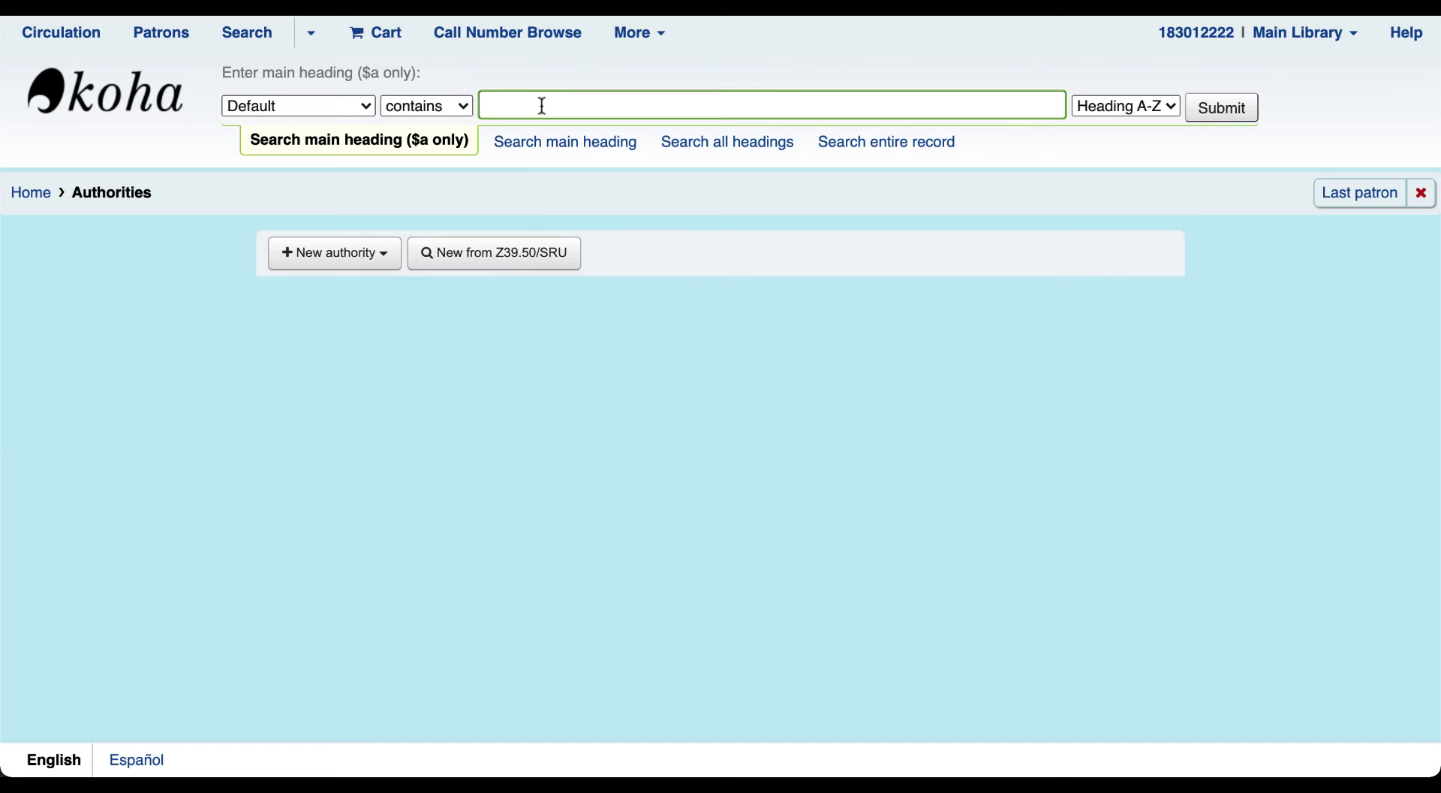
pyautogui.write('wizard')
pyautogui.press('Return')
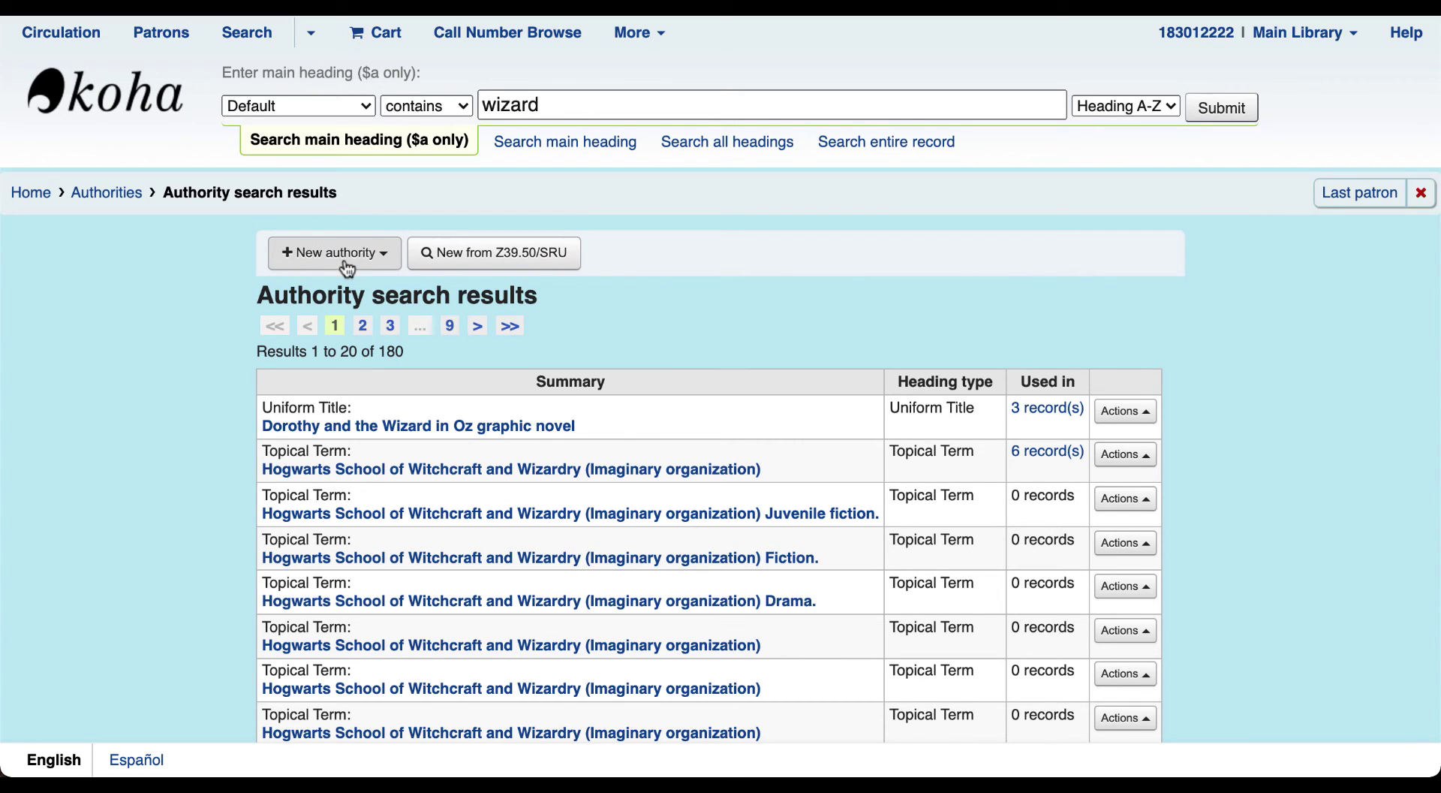
pyautogui.click(166, 93)
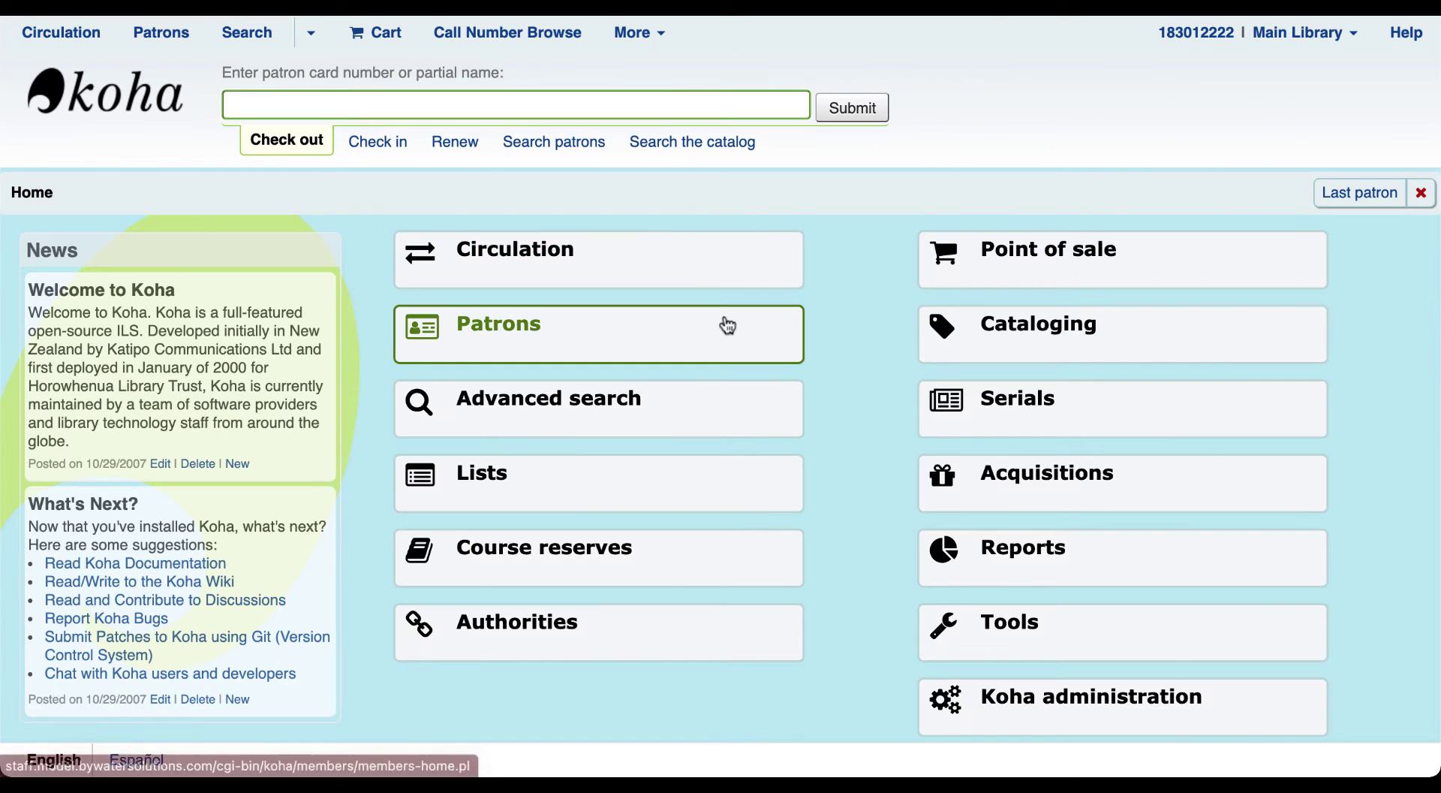
# In Cataloging, preview the Z39.50/SRU search, then list the new-record frameworks
pyautogui.click(1072, 358)
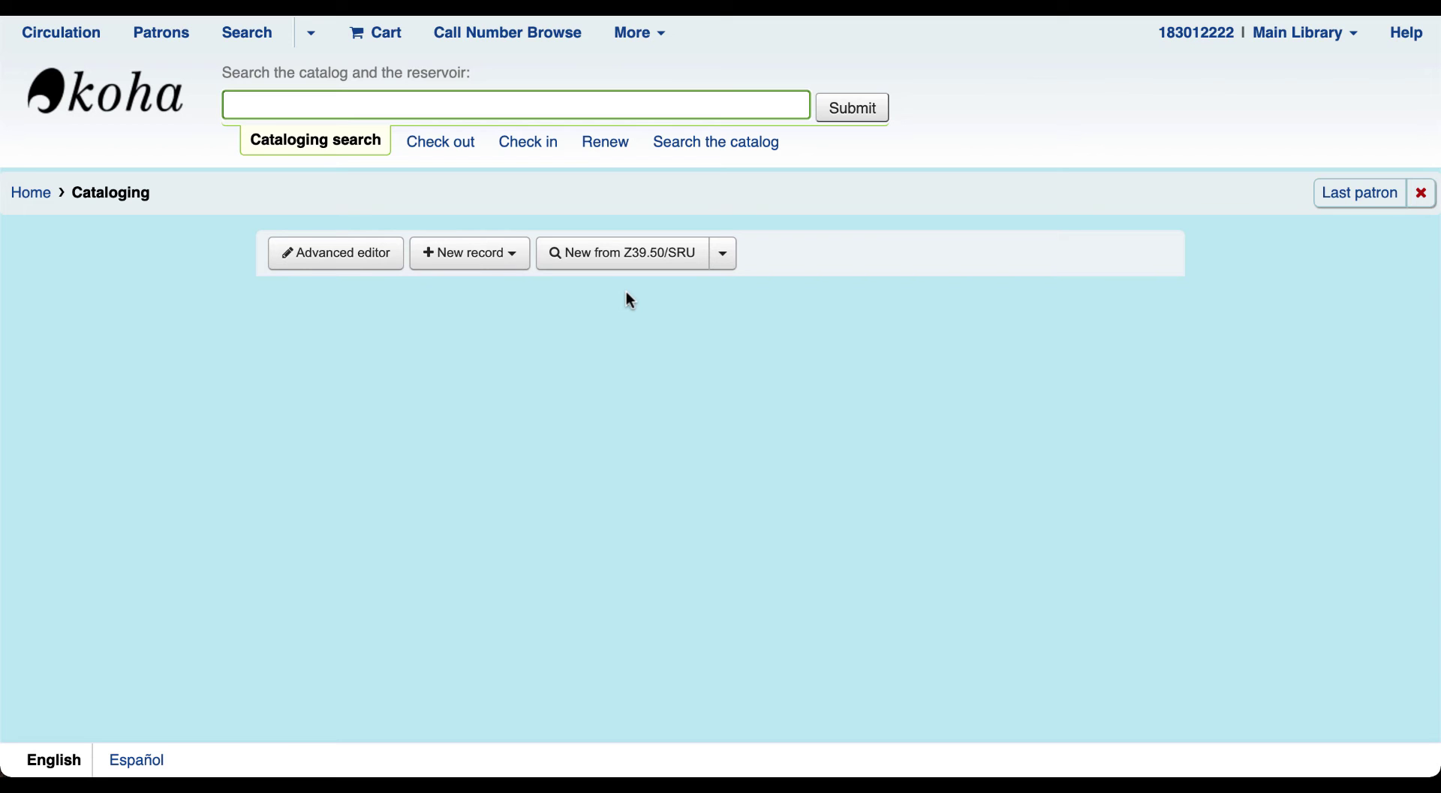
pyautogui.click(623, 256)
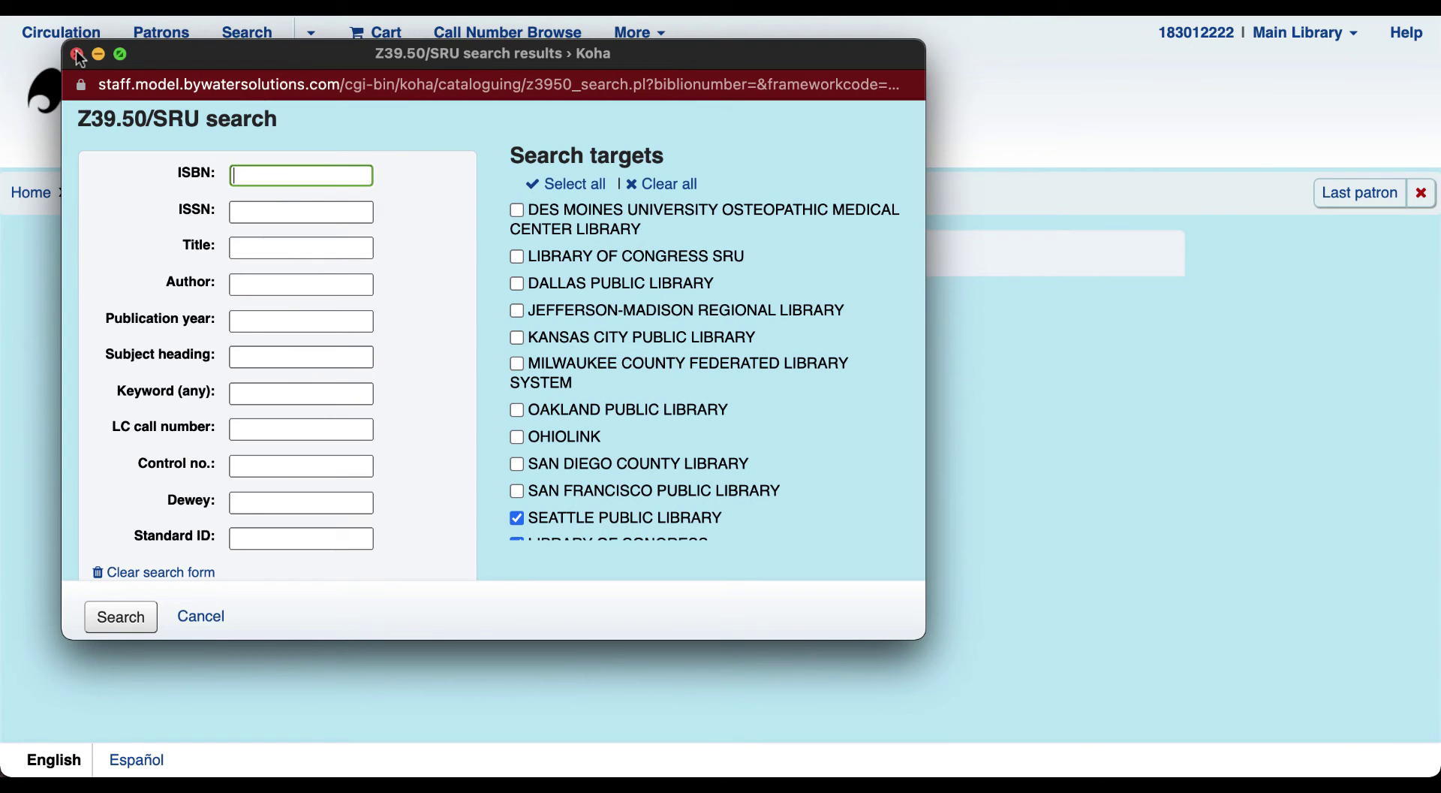
pyautogui.click(76, 54)
pyautogui.click(470, 255)
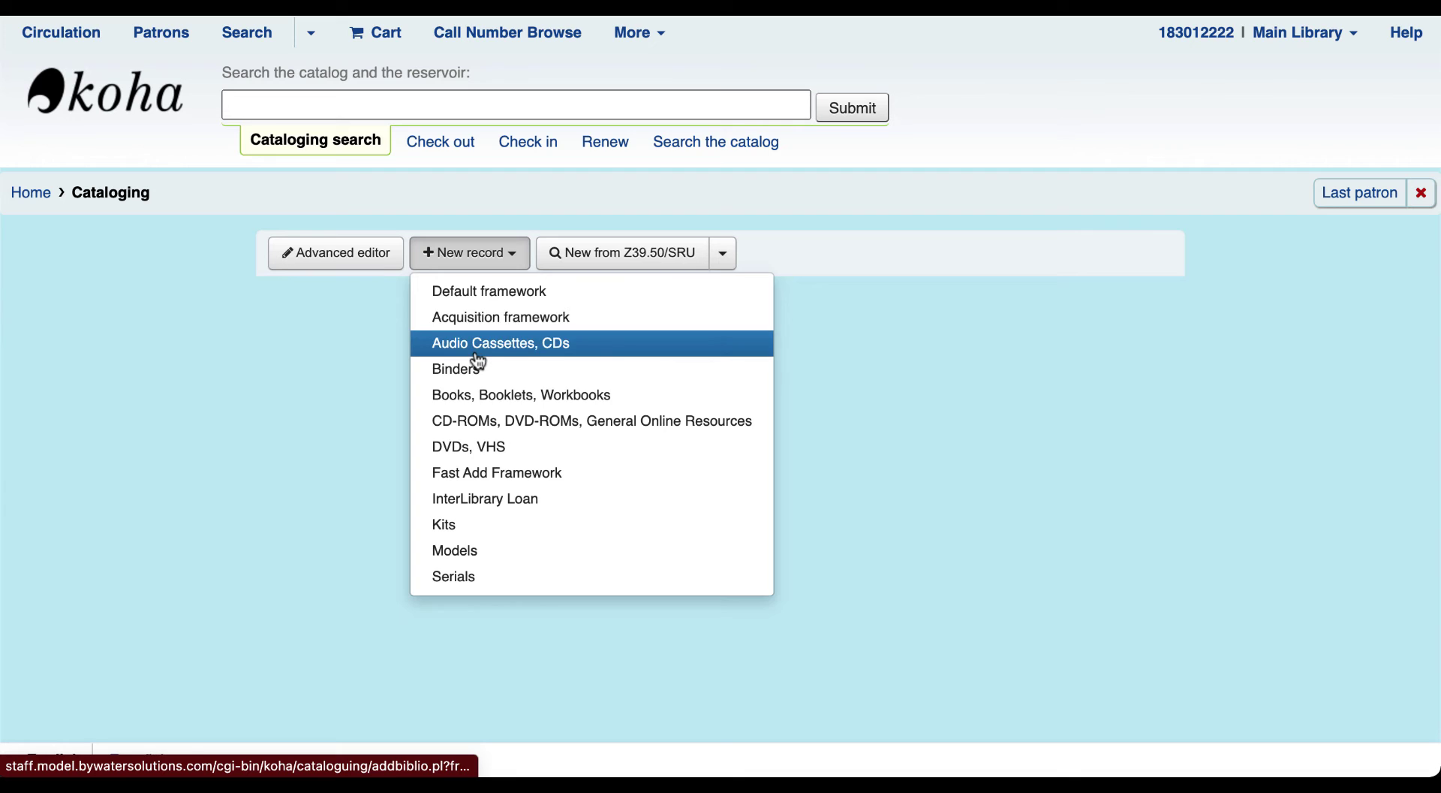
# Start a Default-framework record in the advanced editor and review its shortcuts and settings
pyautogui.click(478, 299)
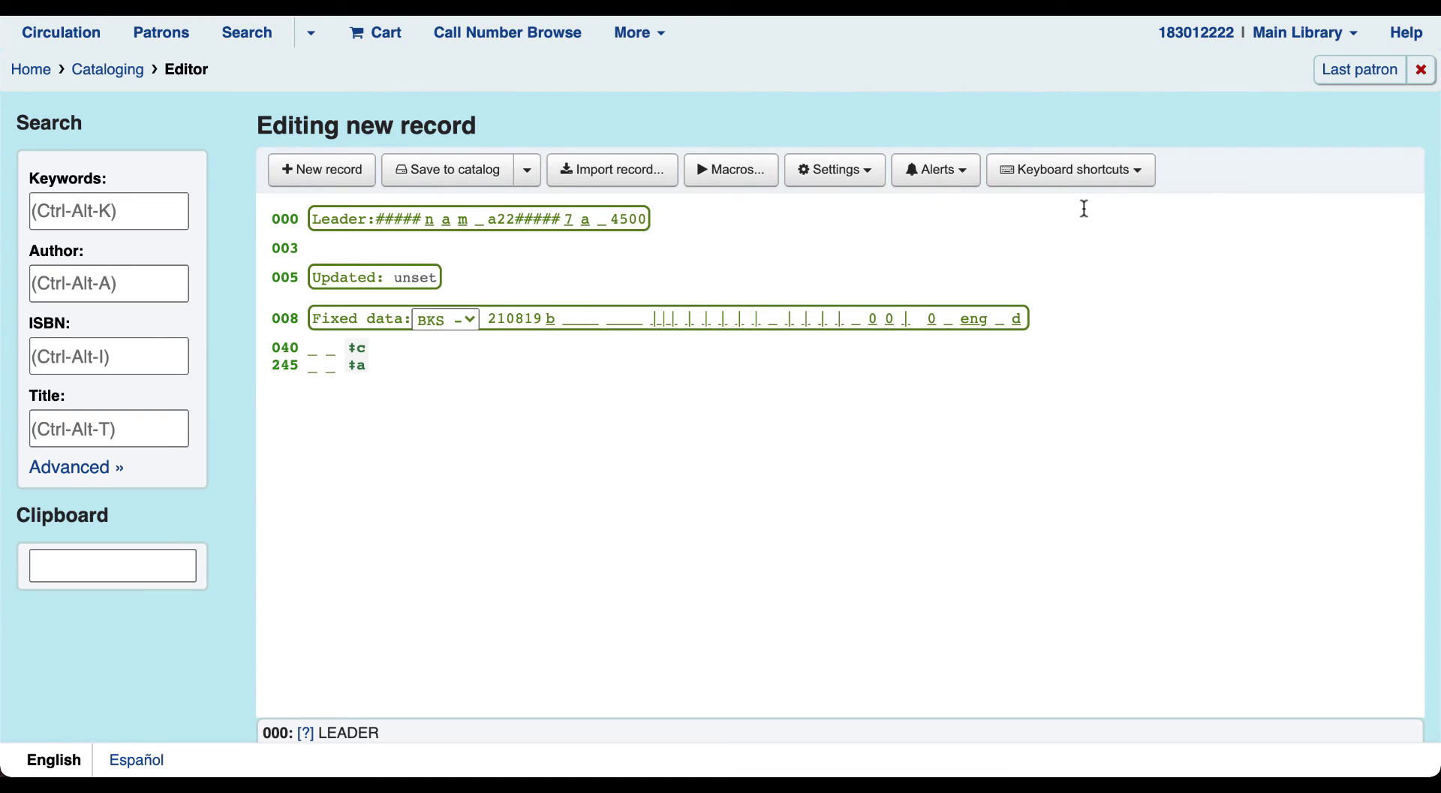
pyautogui.click(1079, 180)
pyautogui.click(1078, 180)
pyautogui.click(850, 180)
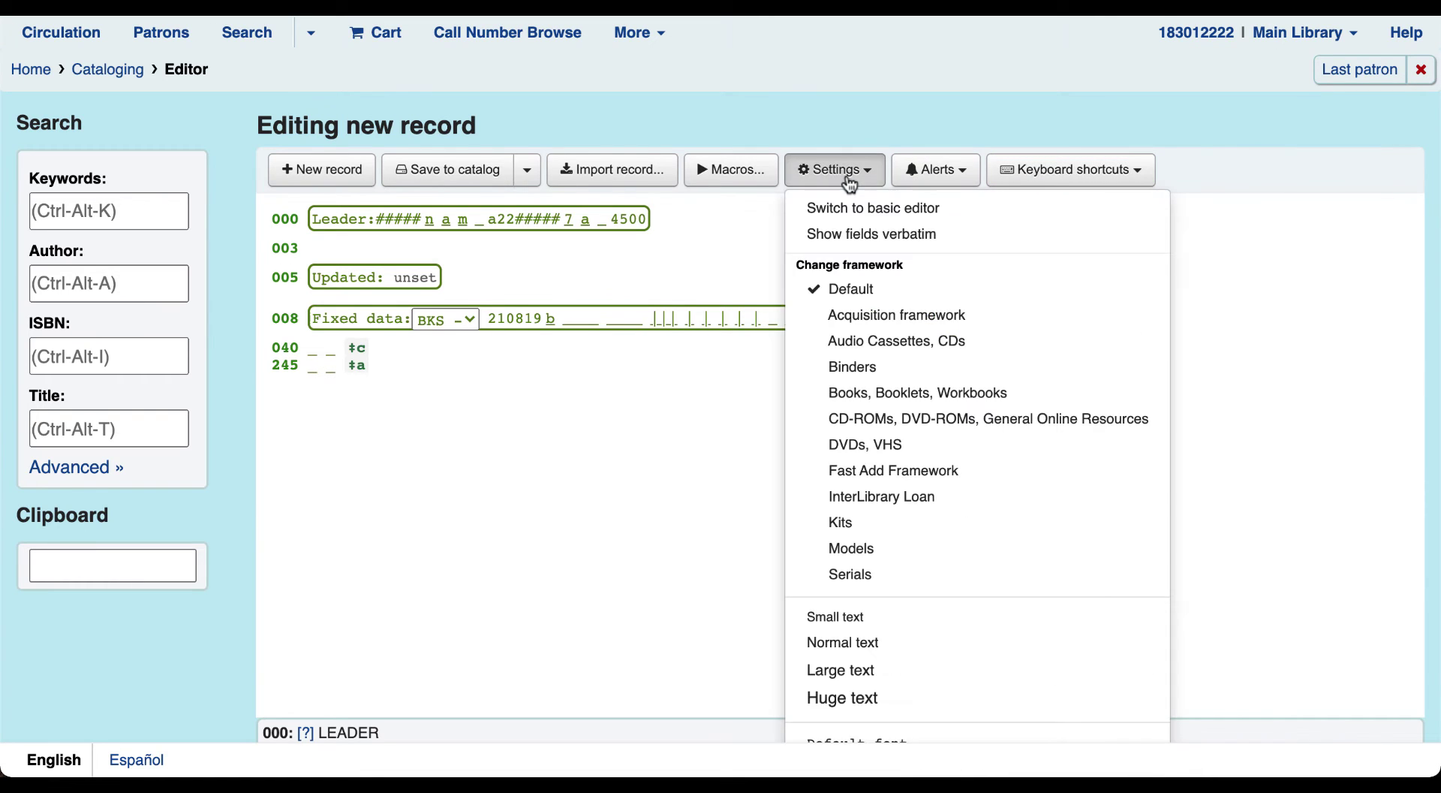
pyautogui.click(851, 180)
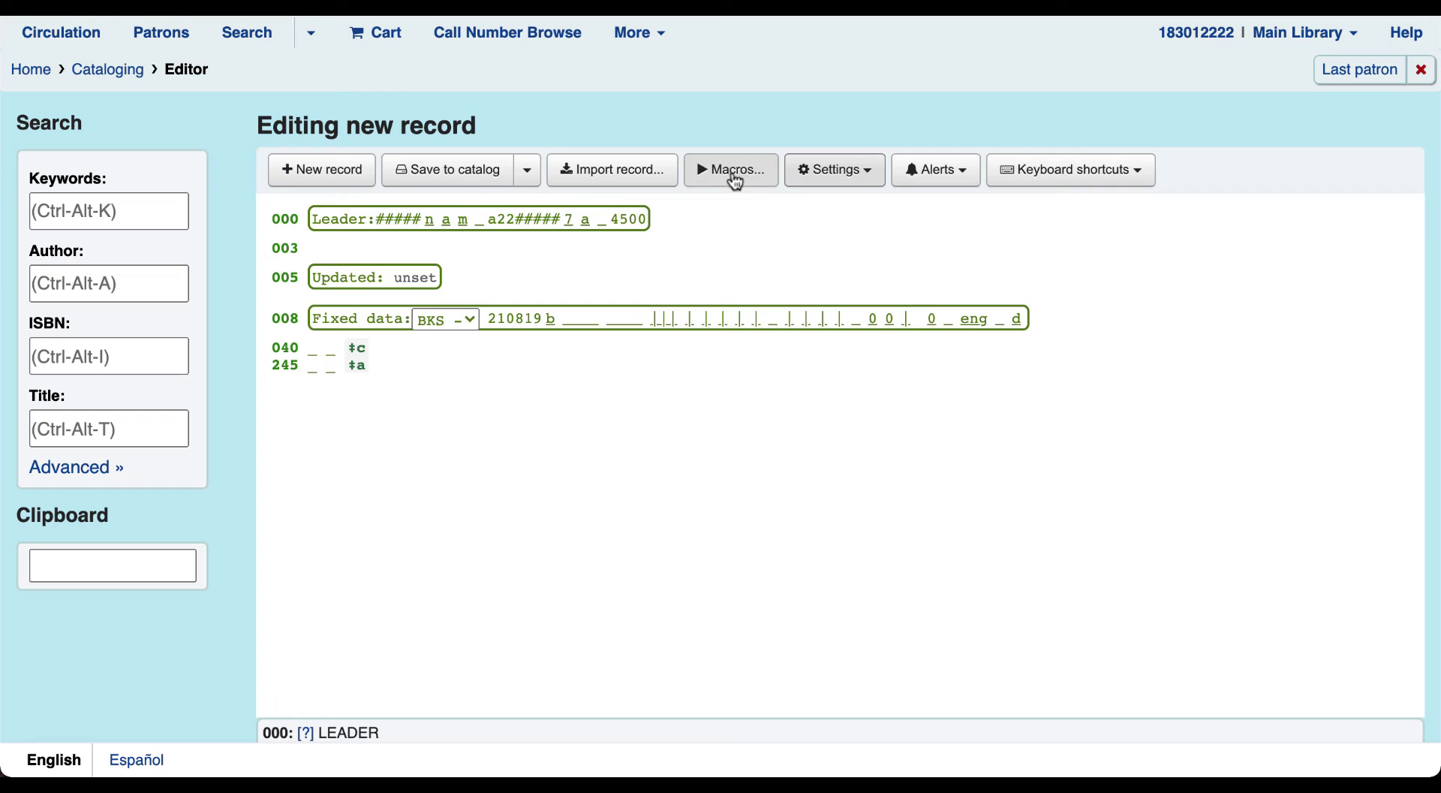
# Switch the new record from the advanced editor to the basic editor
pyautogui.click(867, 181)
pyautogui.click(865, 201)
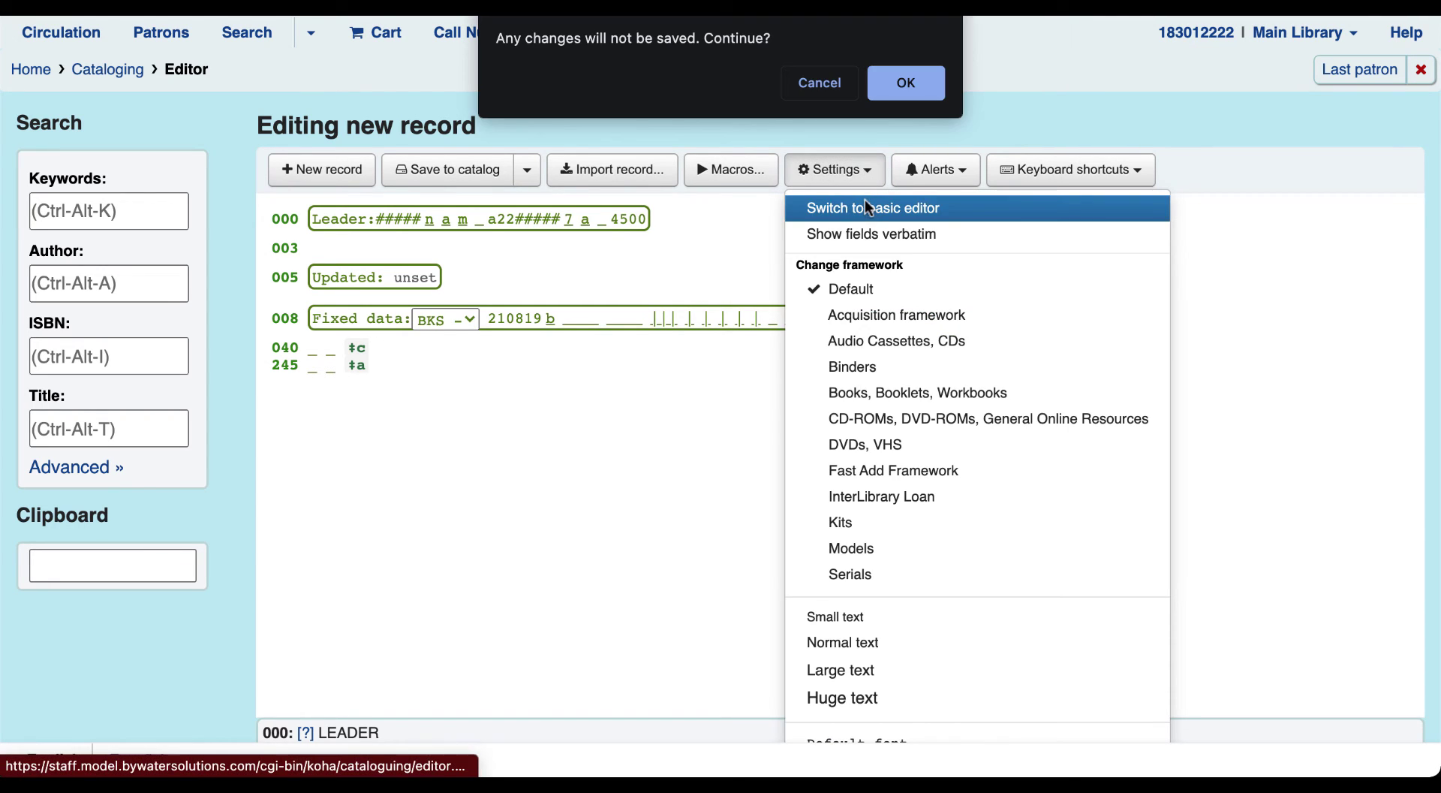
pyautogui.click(897, 84)
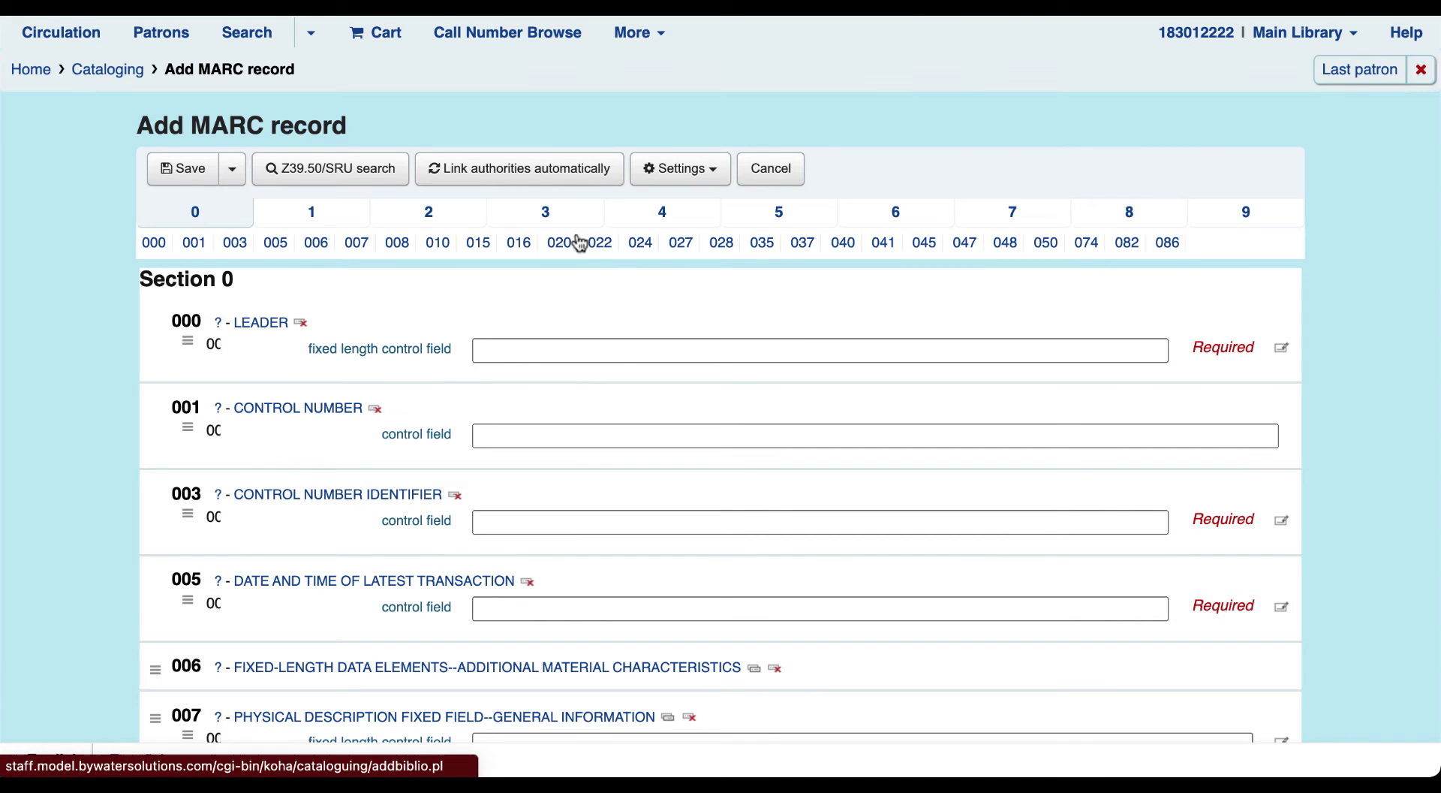
# Show the Section 5 and Section 6 fields and consult the MARC 600 documentation
pyautogui.click(779, 214)
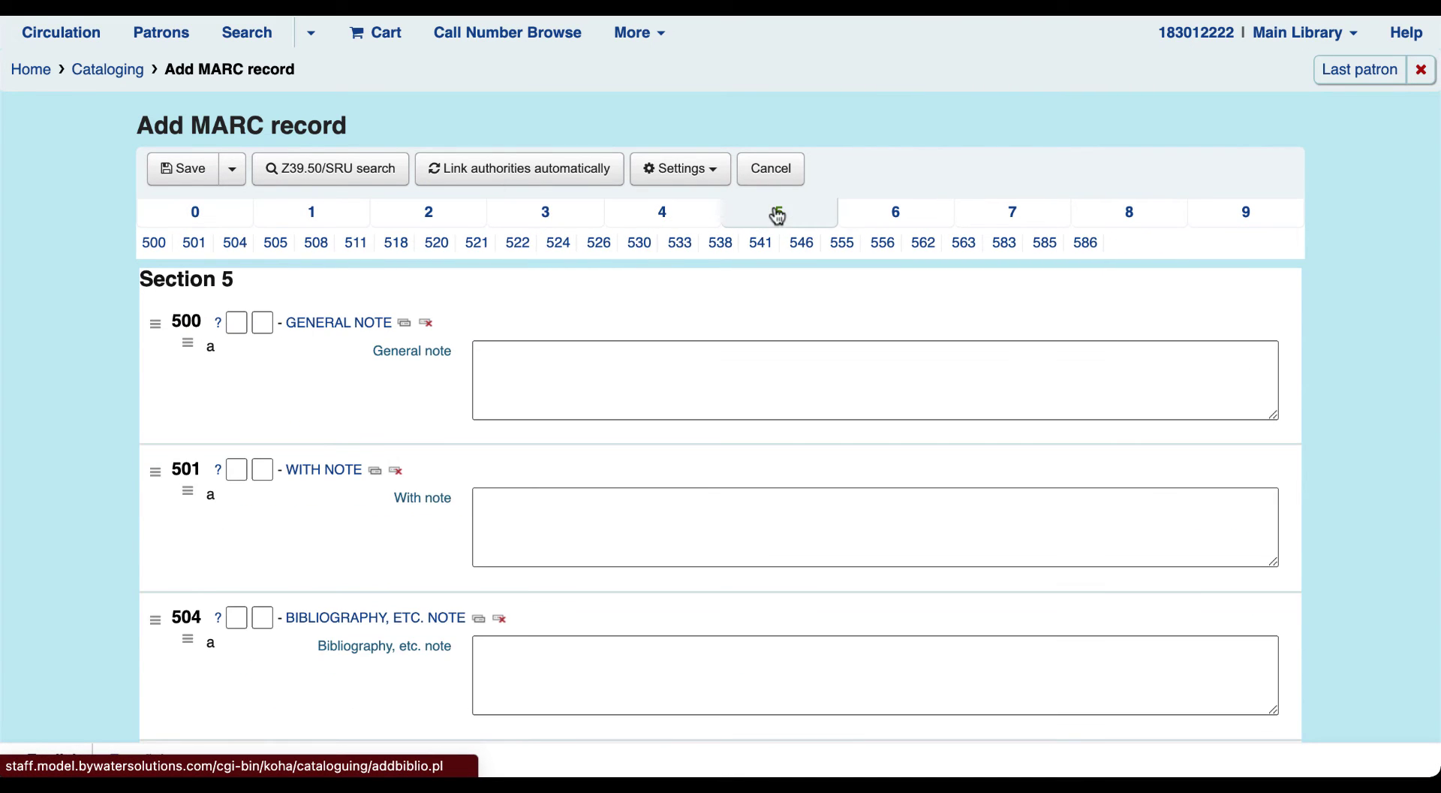
pyautogui.click(903, 220)
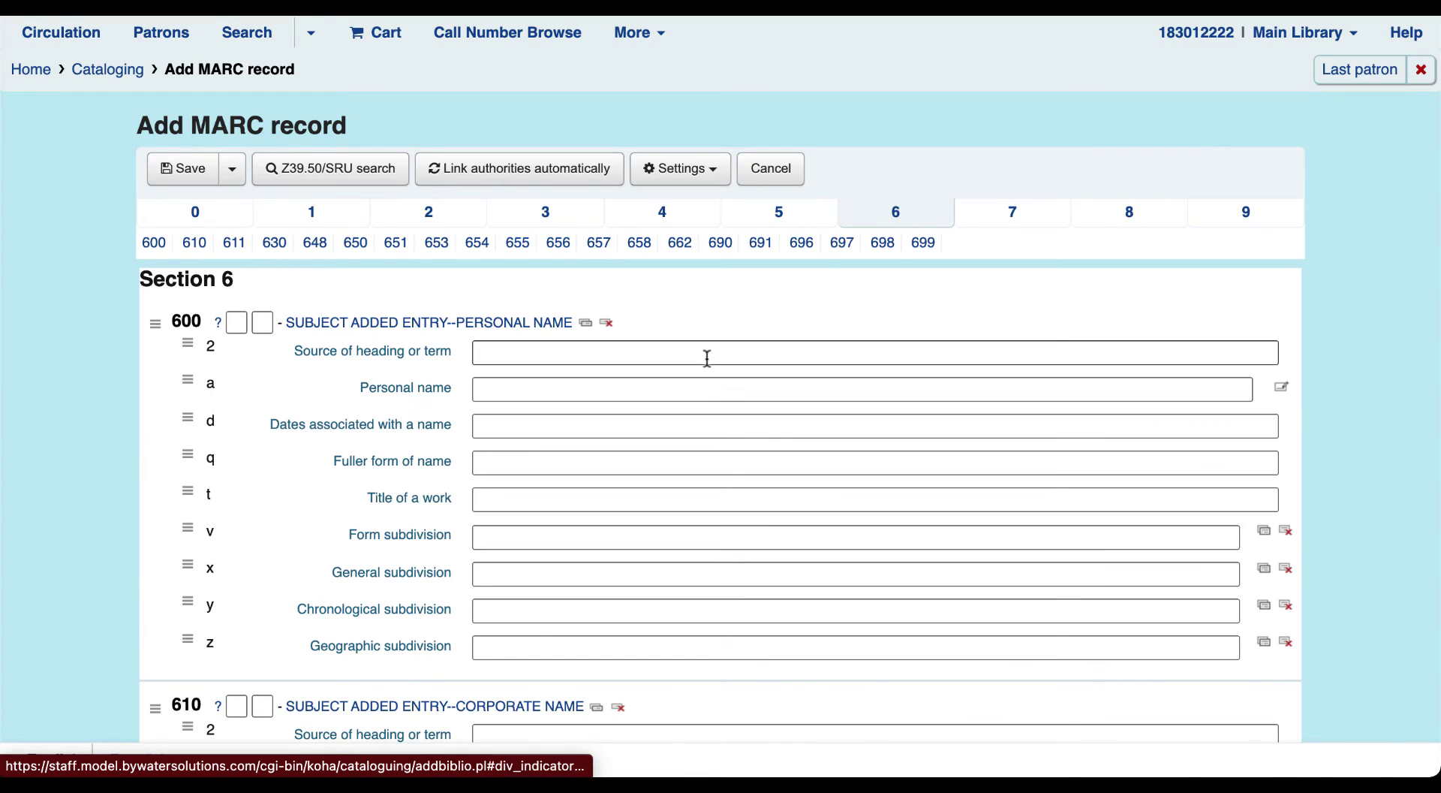
pyautogui.click(218, 325)
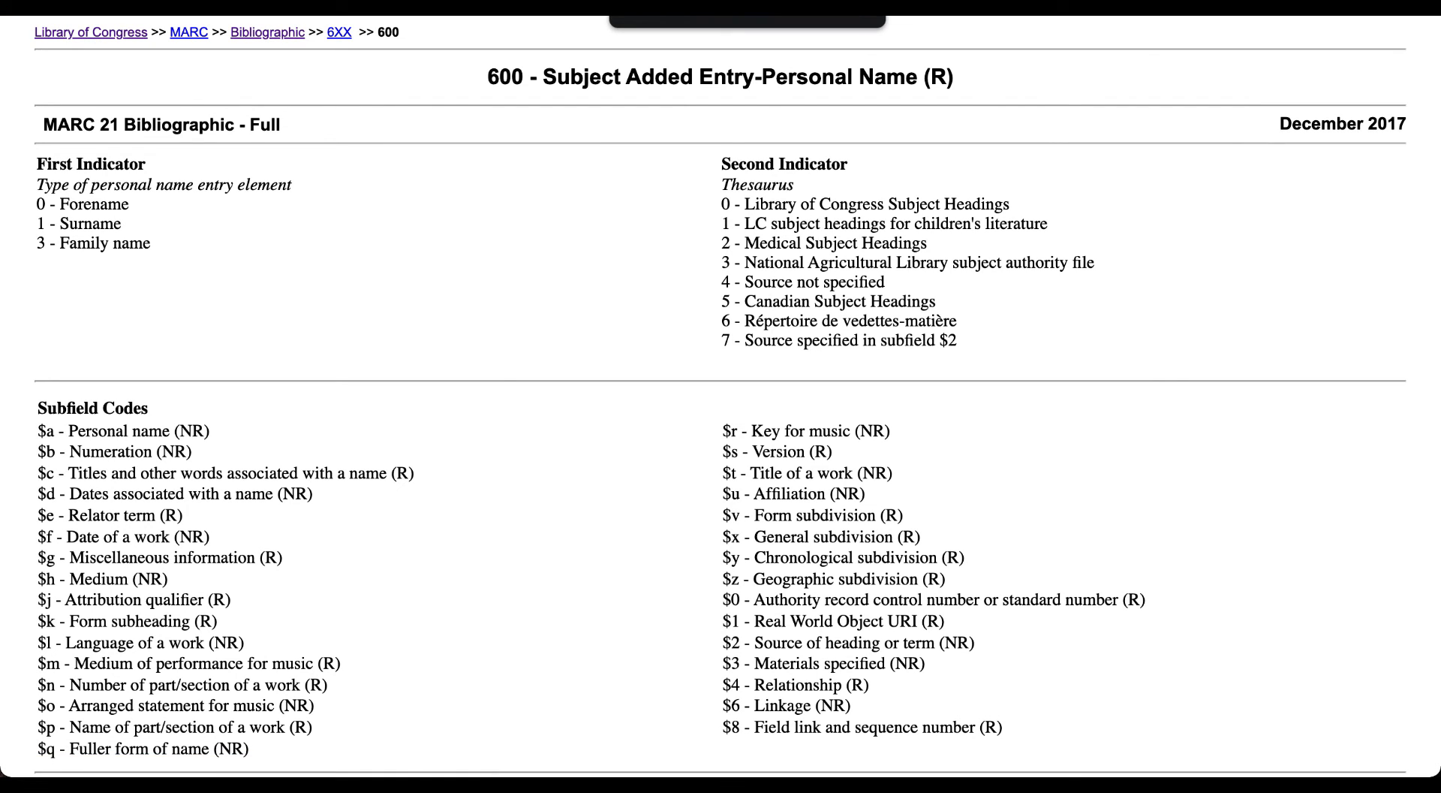
pyautogui.hotkey('ctrl', 'w')
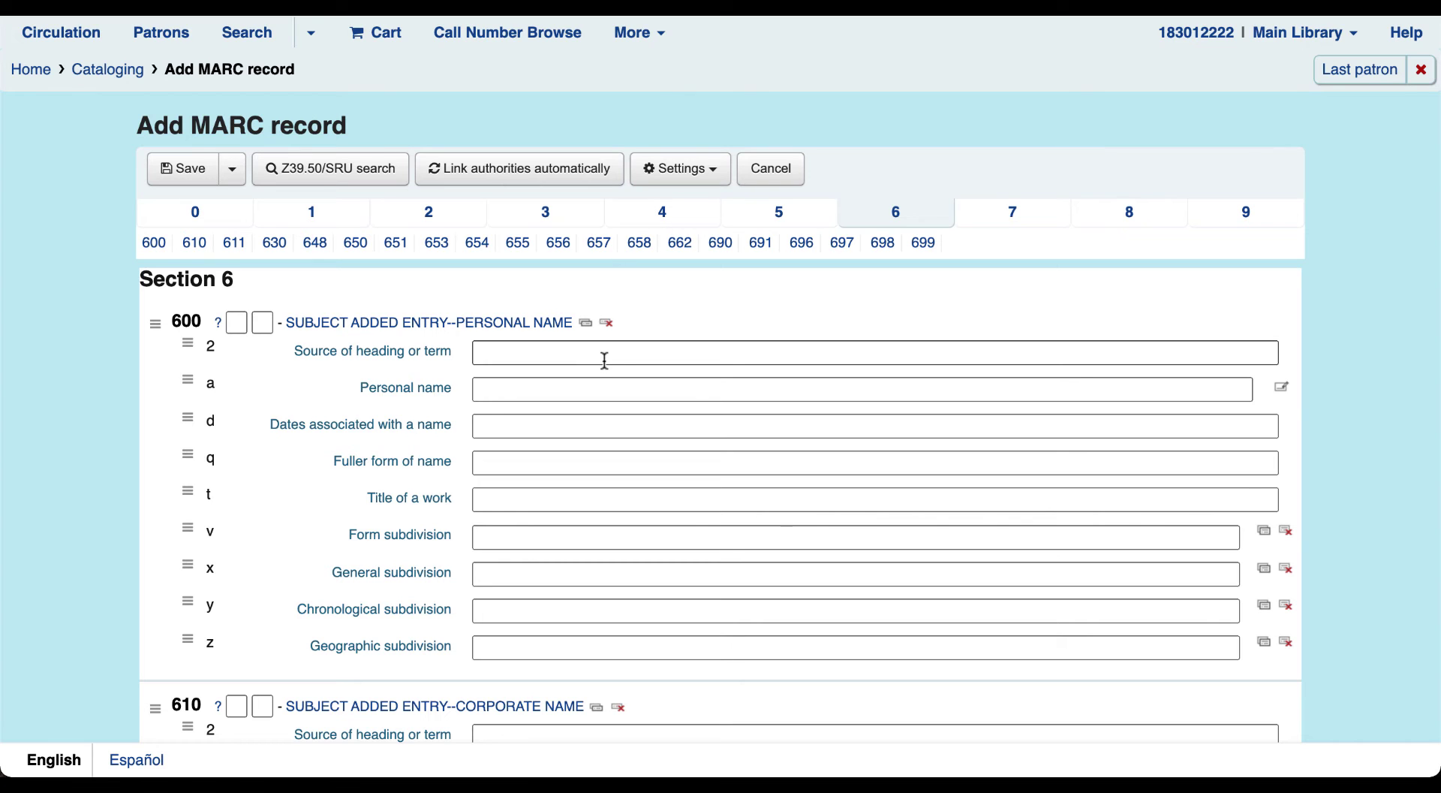
# Open Tools and browse its patron, catalog and additional tool groups
pyautogui.click(663, 35)
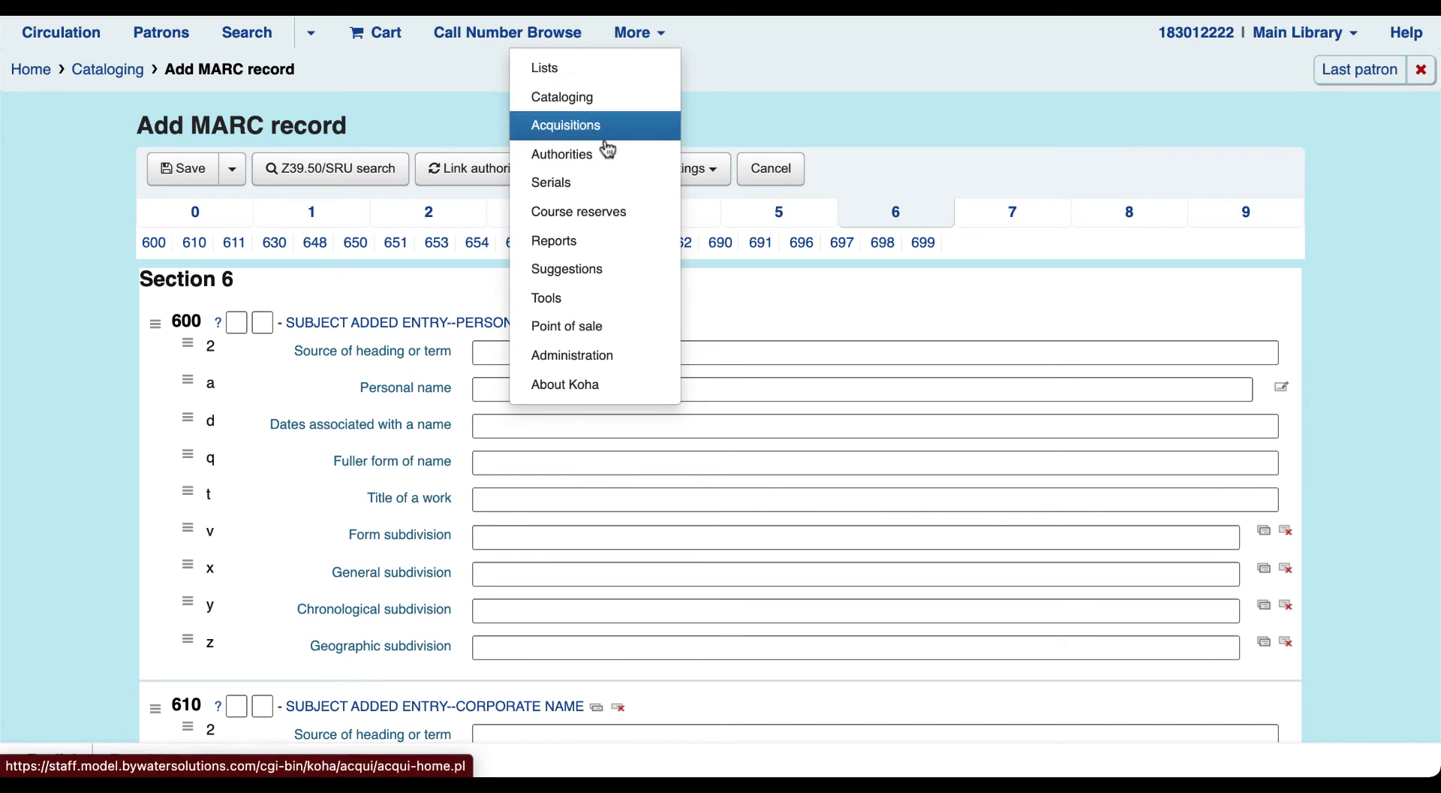
pyautogui.click(583, 303)
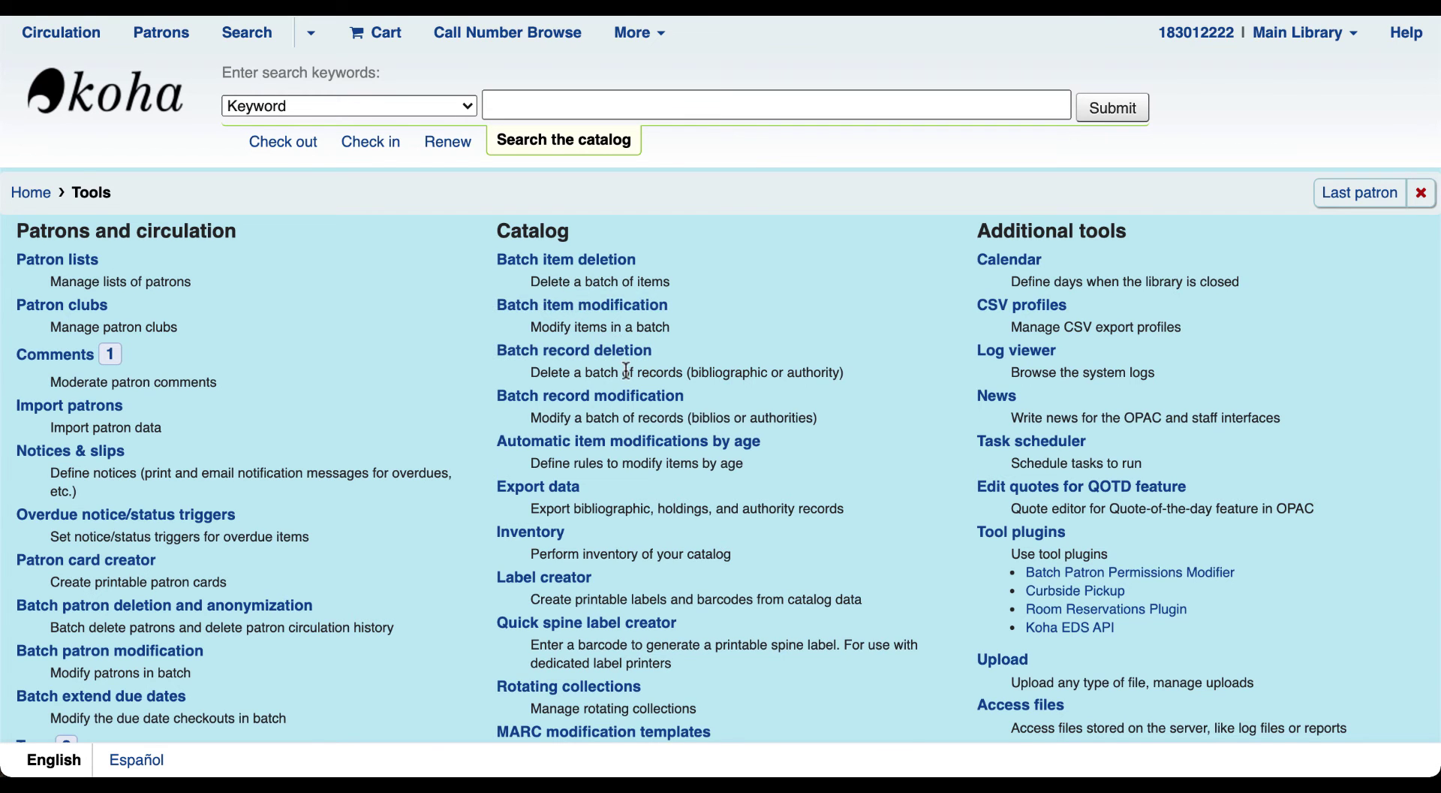
pyautogui.scroll(-3, 627, 371)
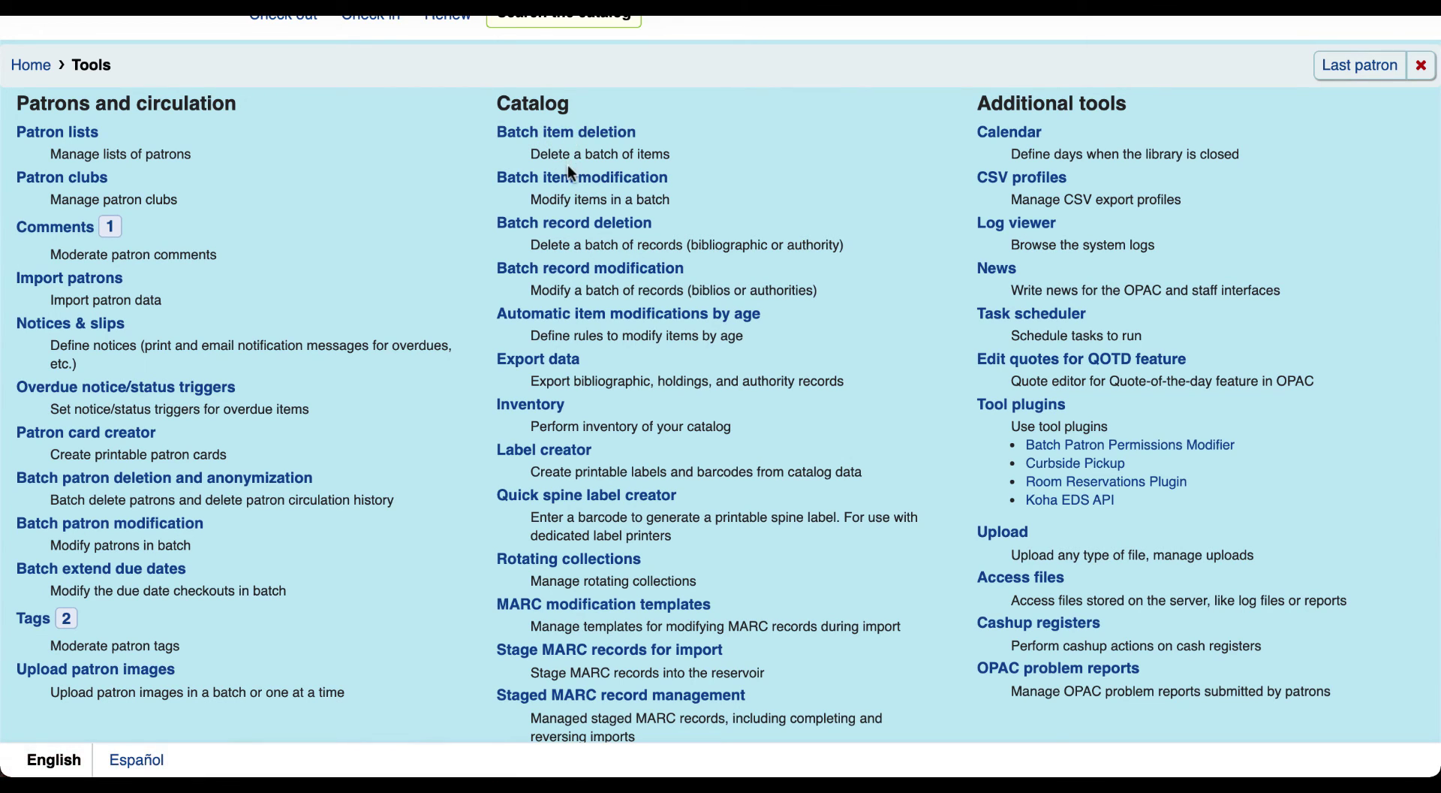
pyautogui.scroll(-3, 557, 389)
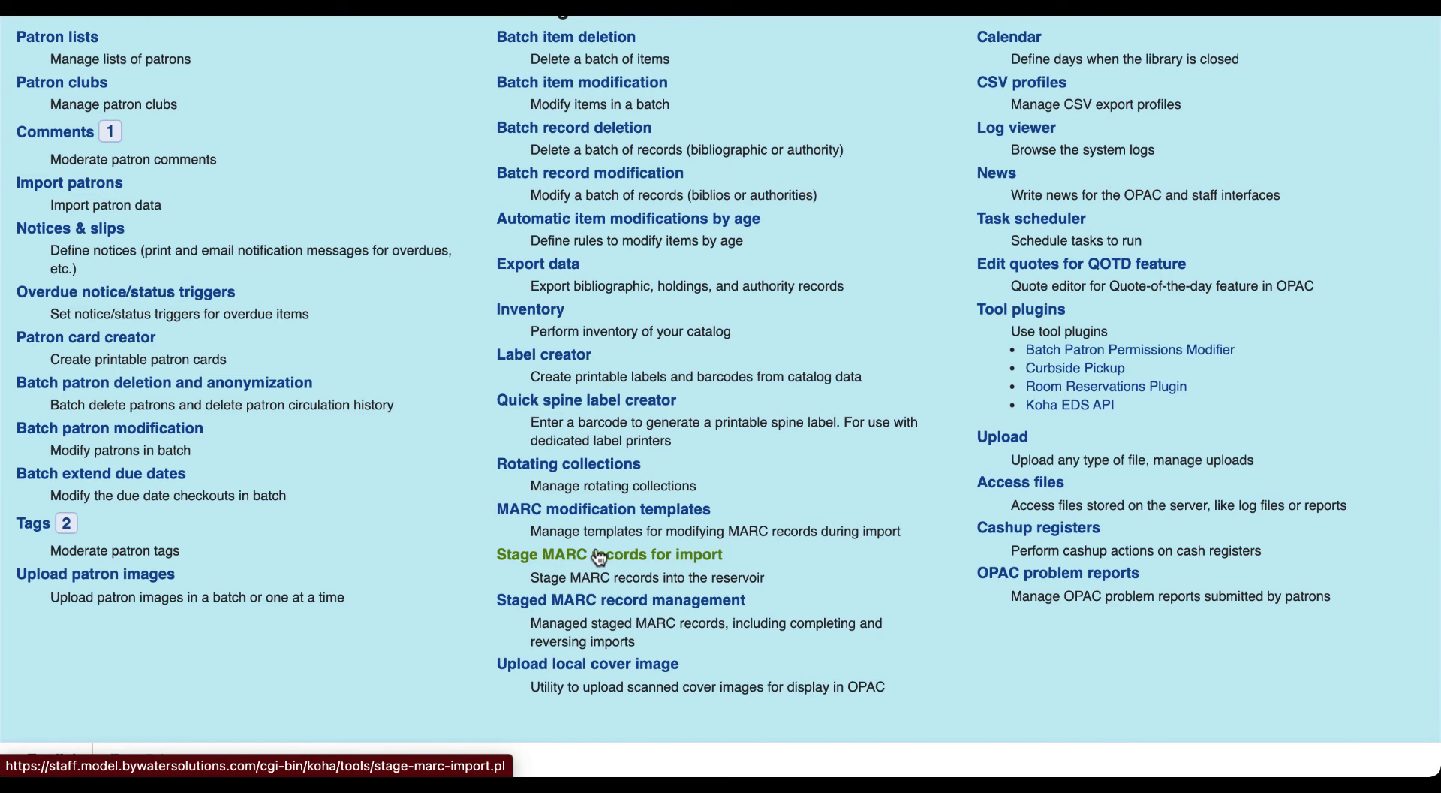
pyautogui.scroll(3, 598, 556)
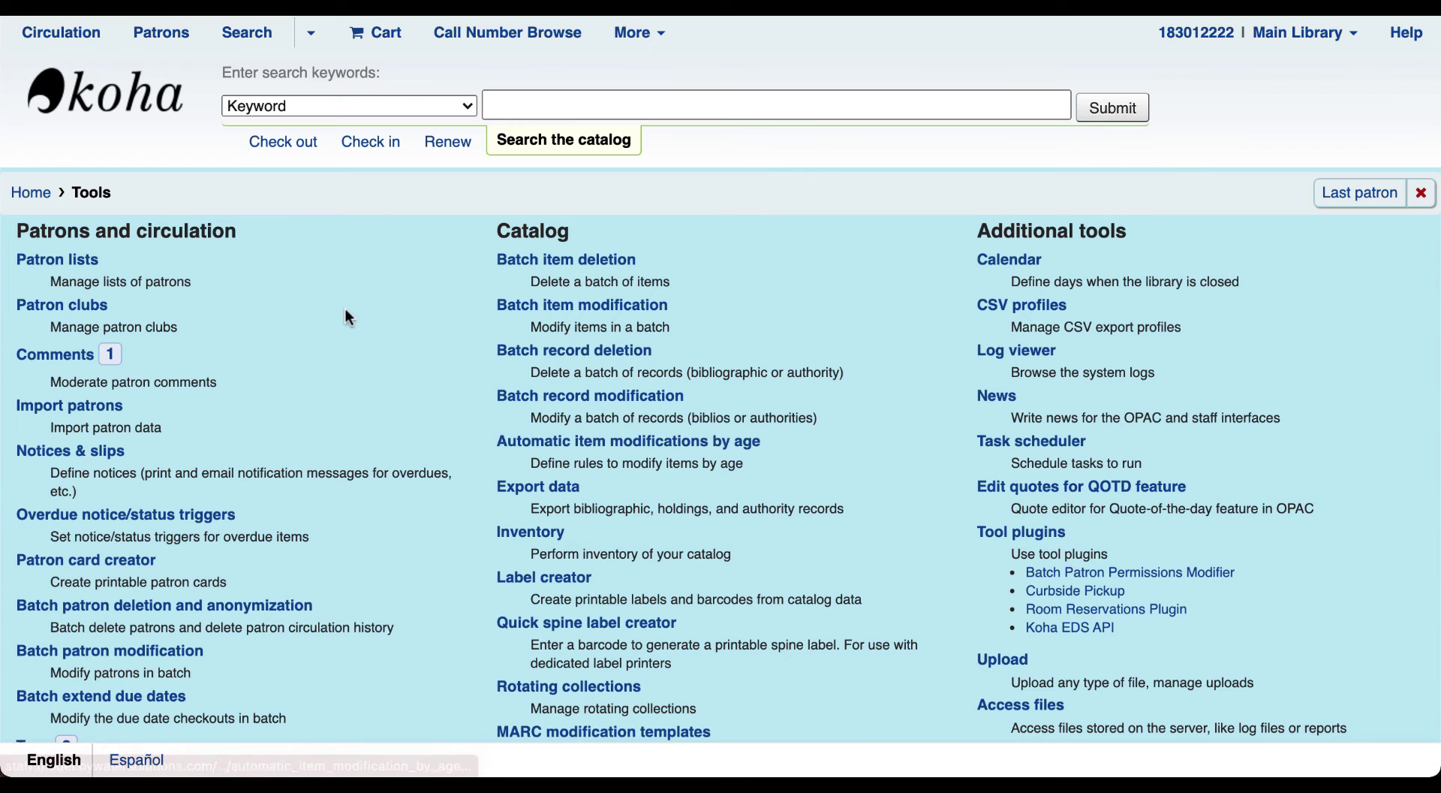
pyautogui.click(147, 96)
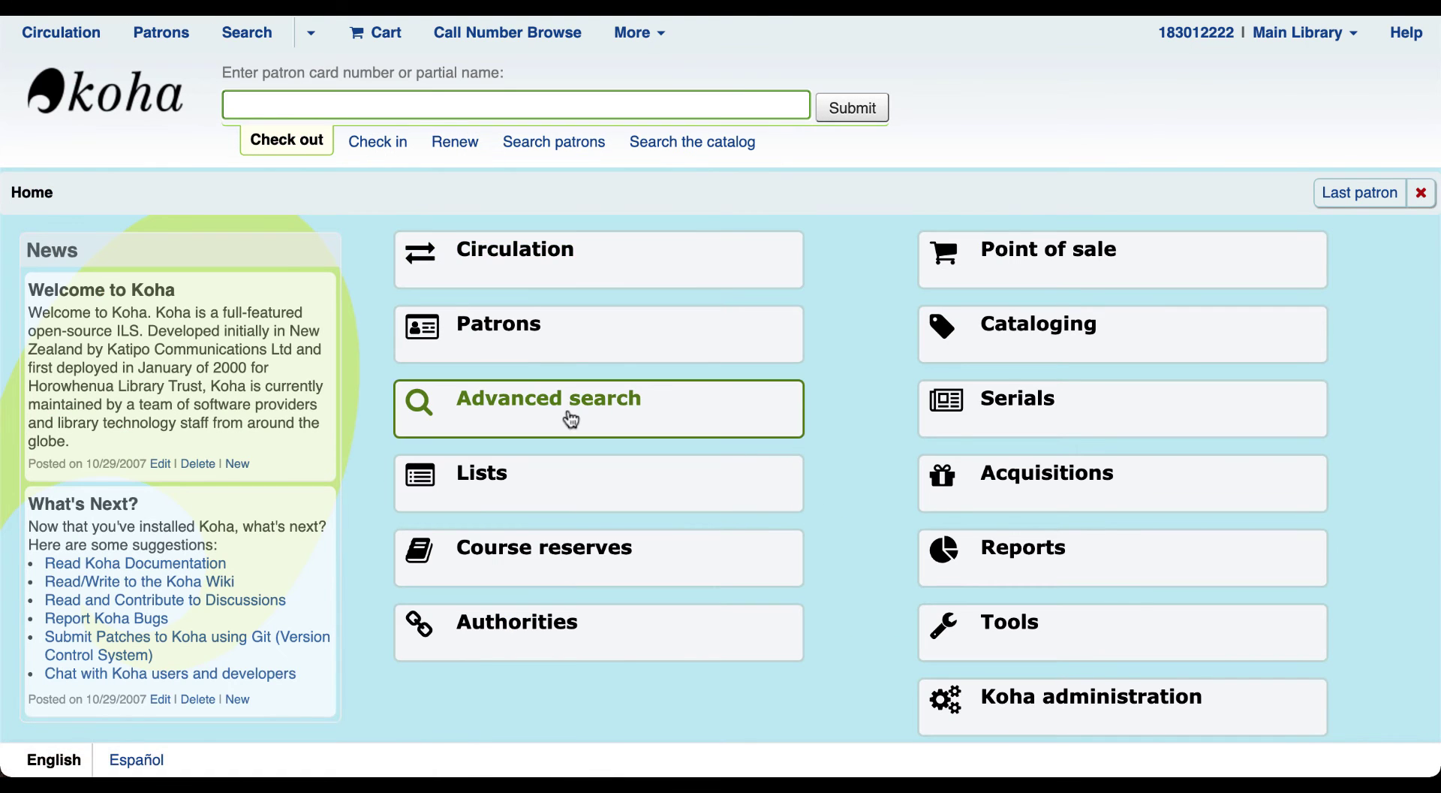
pyautogui.scroll(-3, 885, 418)
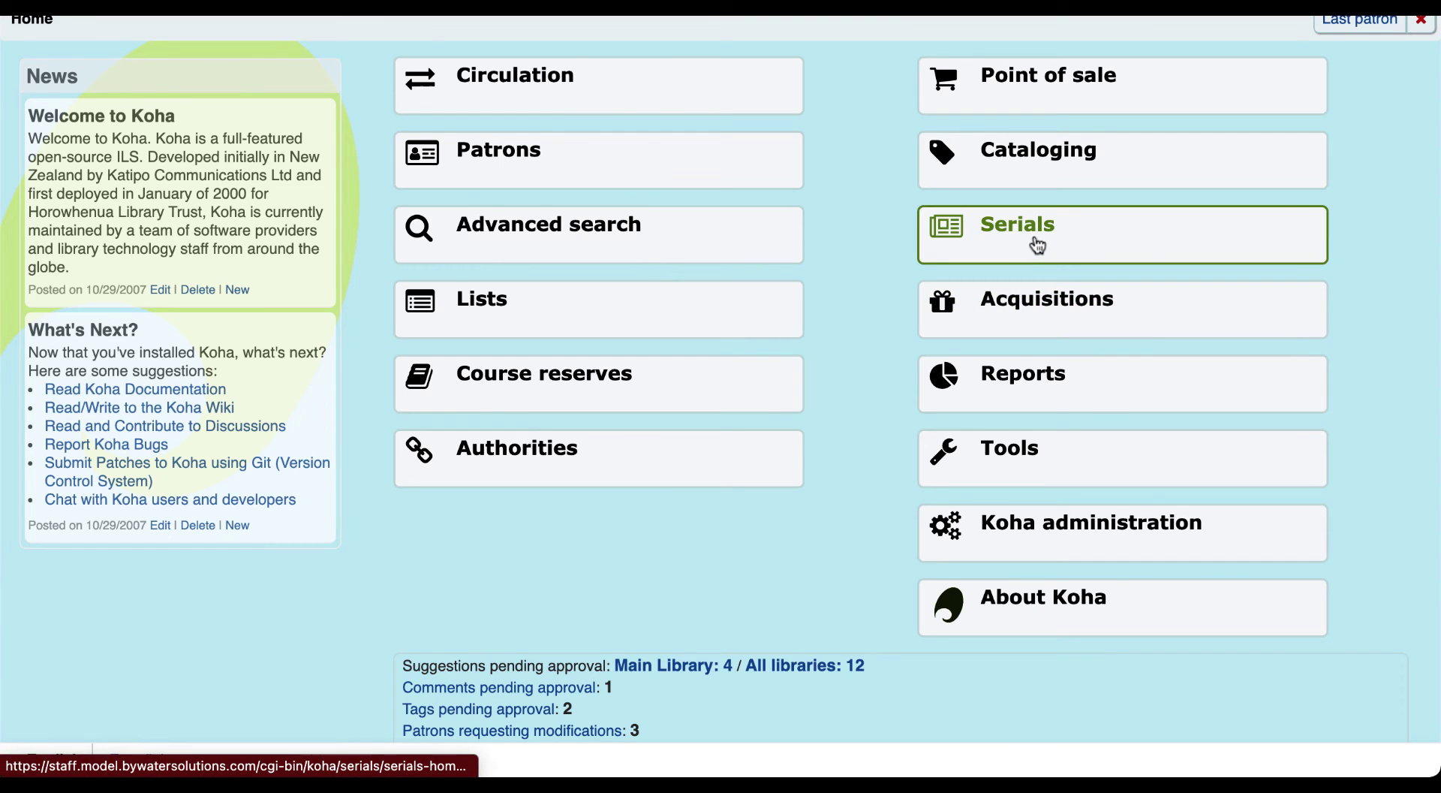
pyautogui.click(1038, 246)
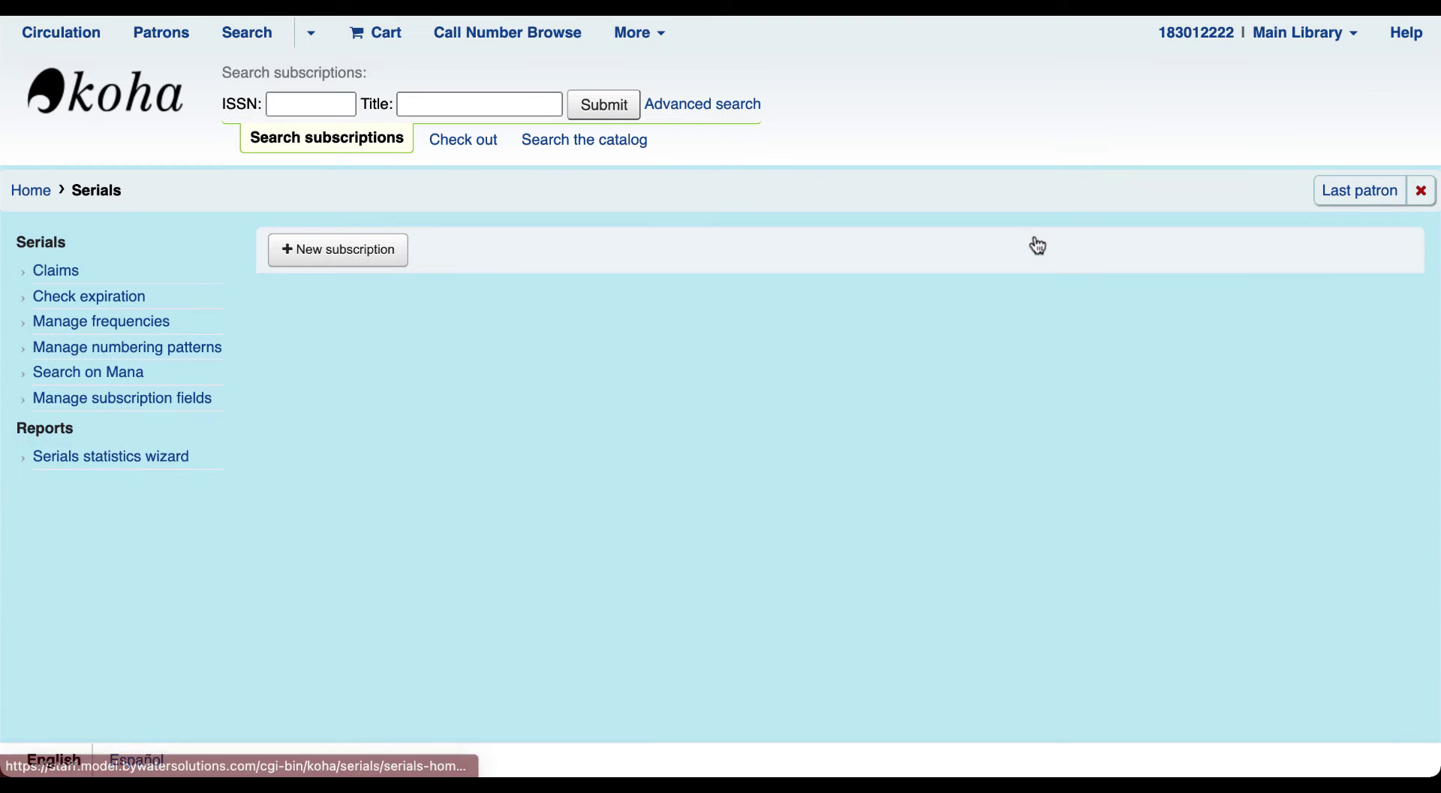
pyautogui.click(627, 116)
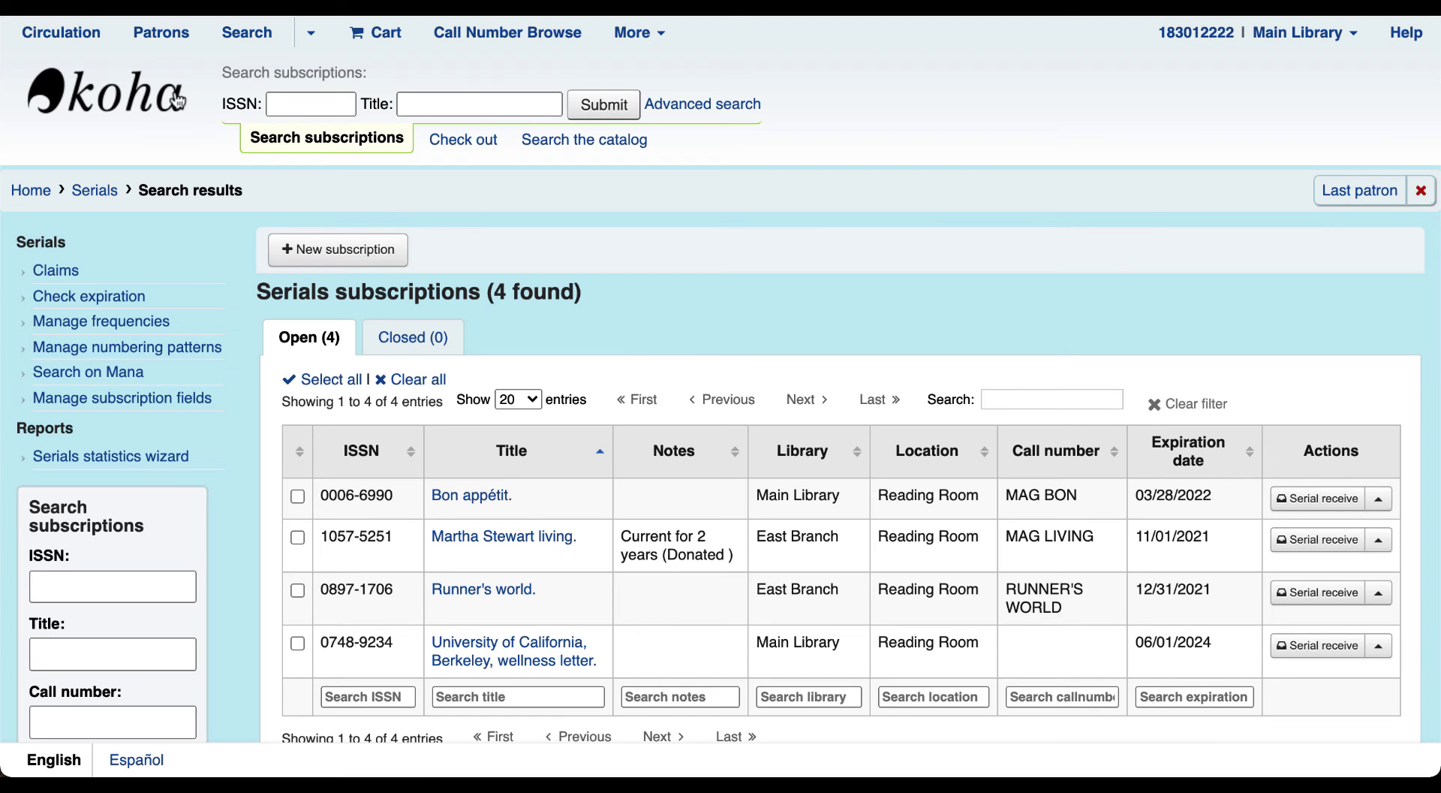
# Open Acquisitions, review the available funds, and search all vendors, listing five
pyautogui.click(136, 102)
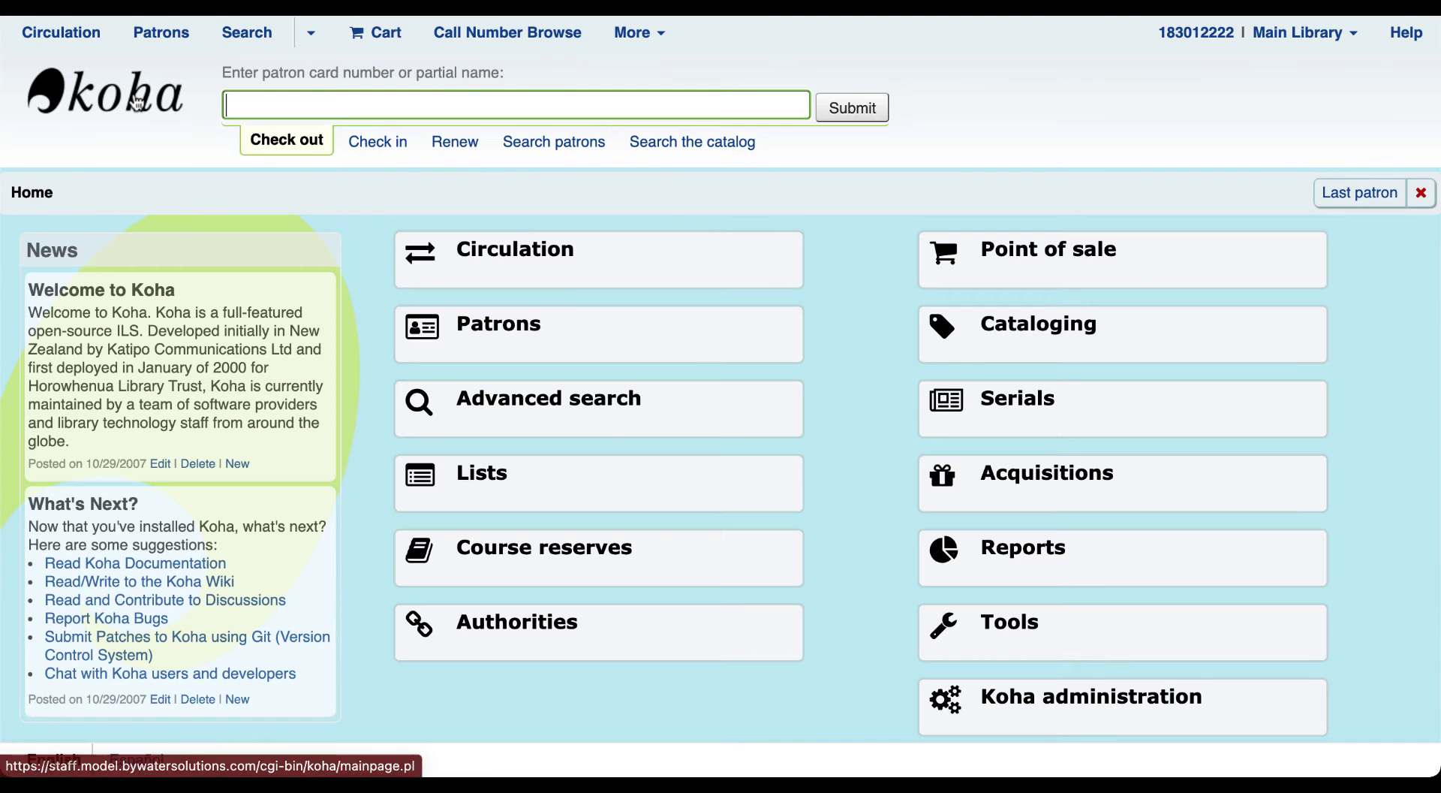
pyautogui.click(992, 484)
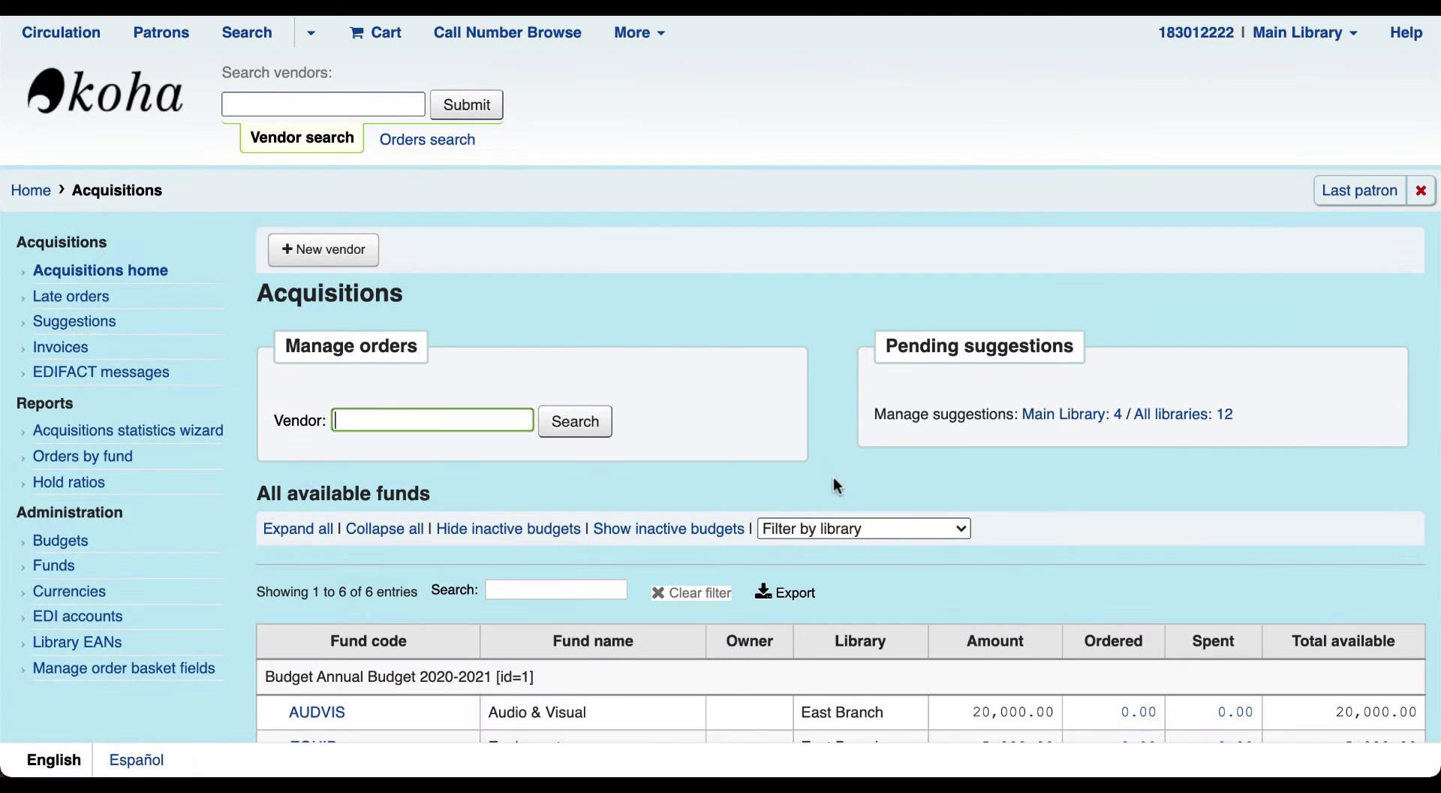
pyautogui.scroll(-3, 833, 476)
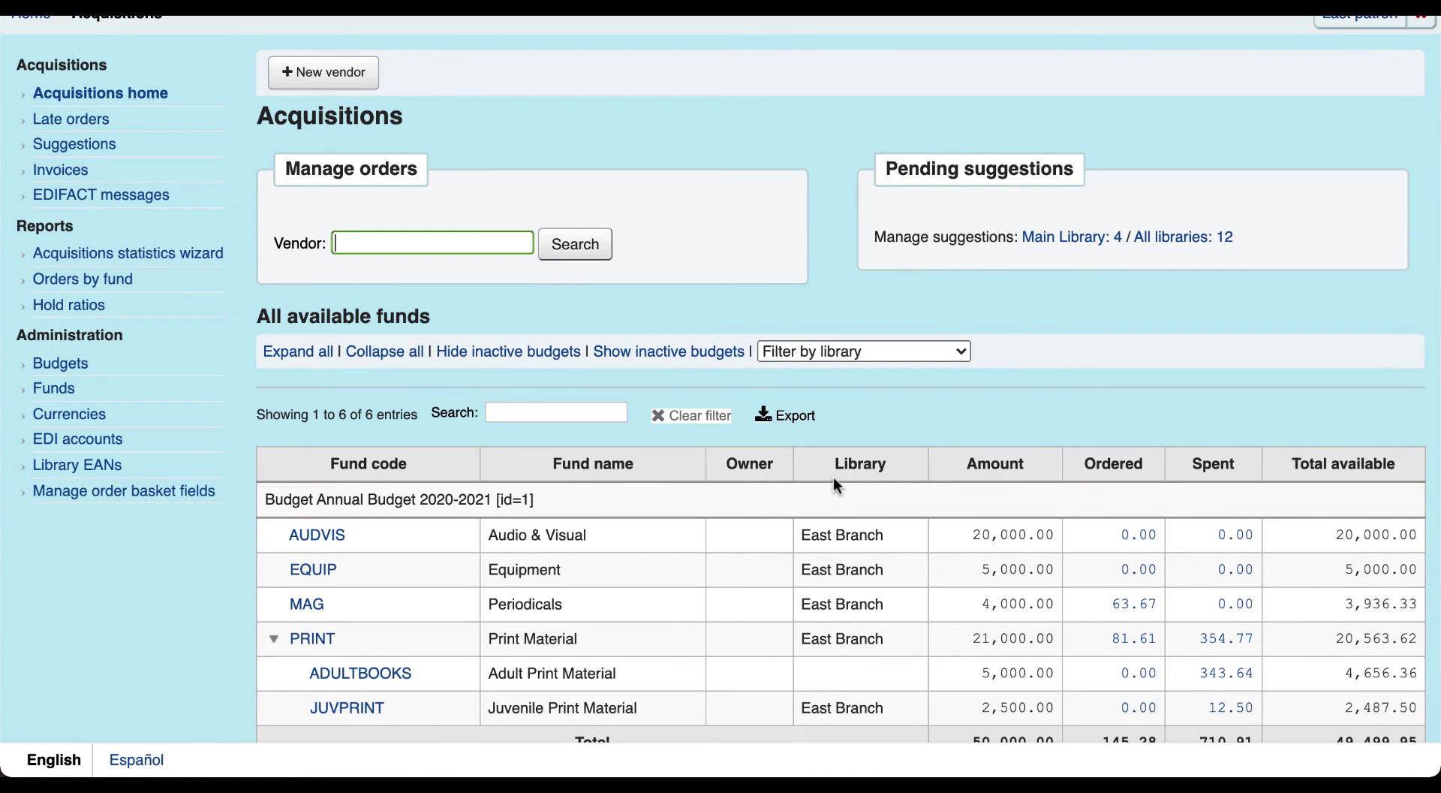
pyautogui.scroll(-2, 835, 480)
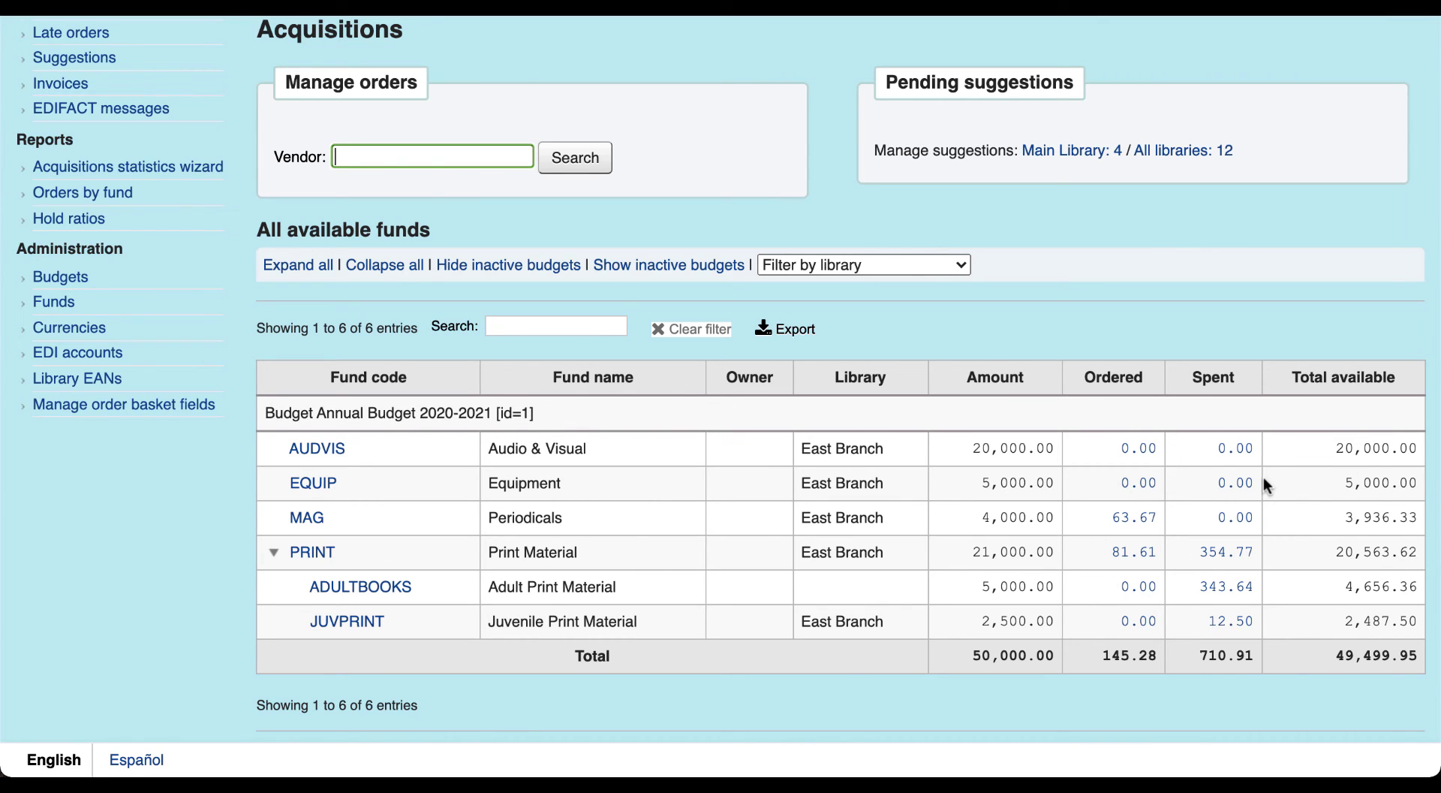
pyautogui.click(588, 171)
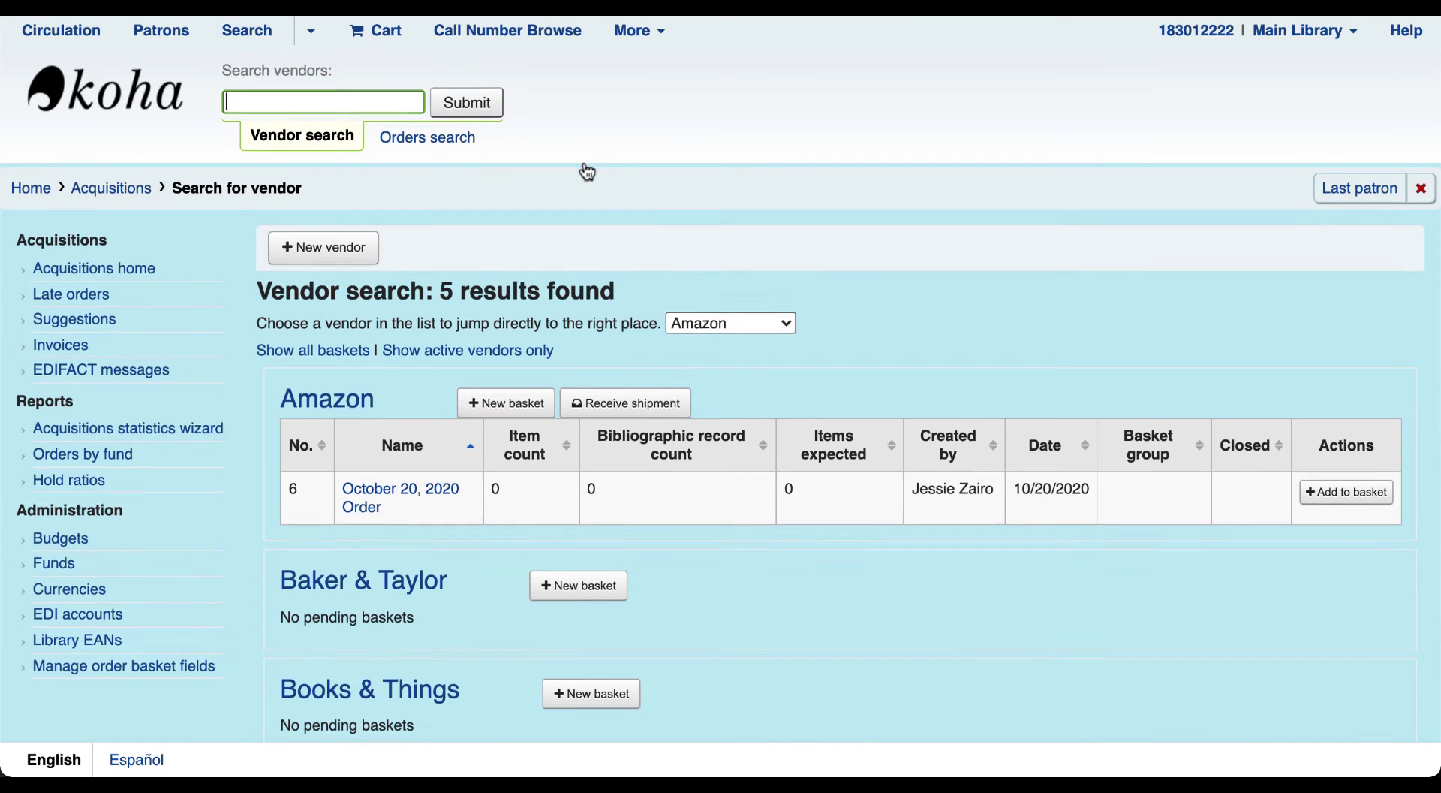
# Open the Baker & Taylor vendor record and check its baskets, finding none pending
pyautogui.scroll(-2, 588, 171)
pyautogui.click(363, 445)
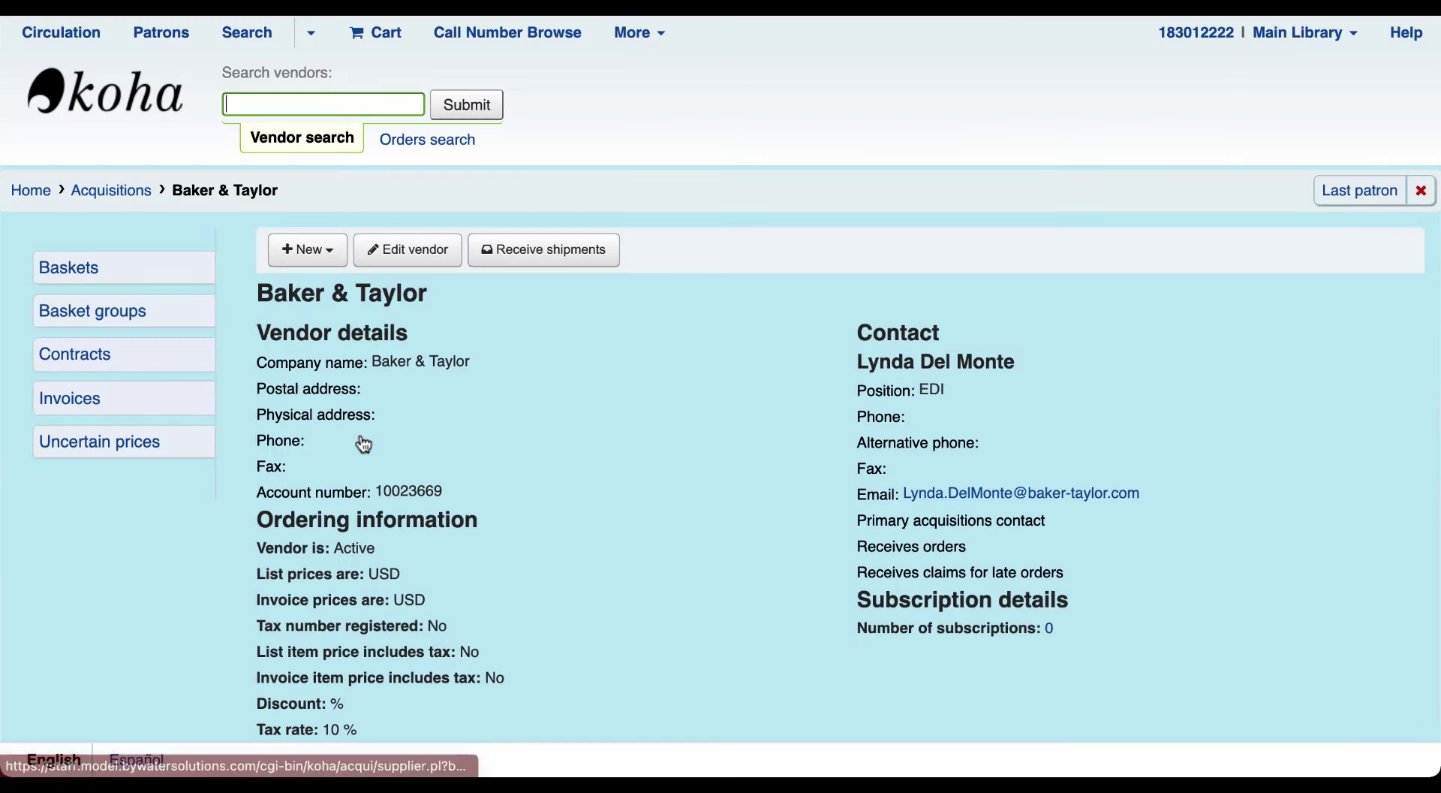
pyautogui.scroll(-2, 363, 450)
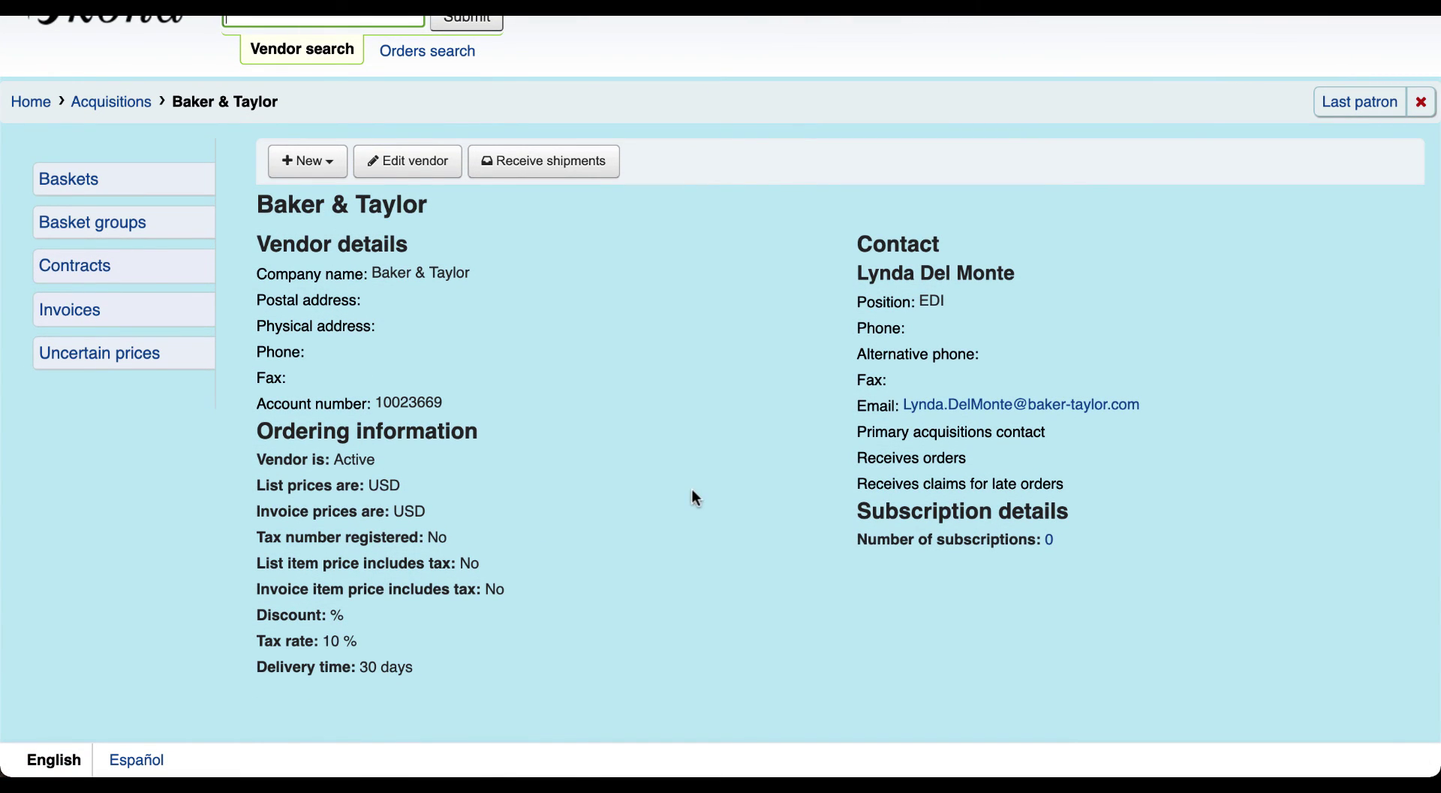
pyautogui.click(148, 186)
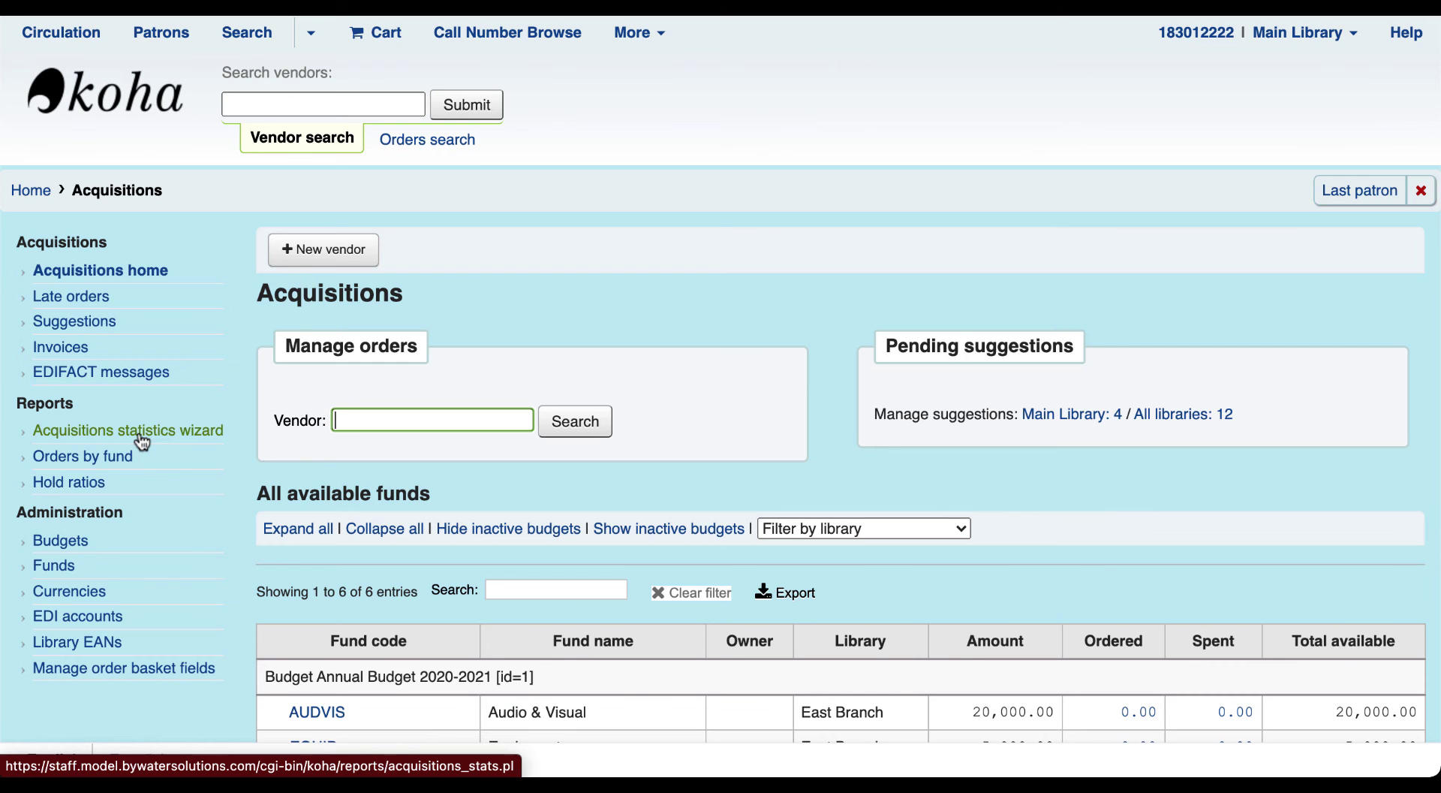
pyautogui.click(147, 112)
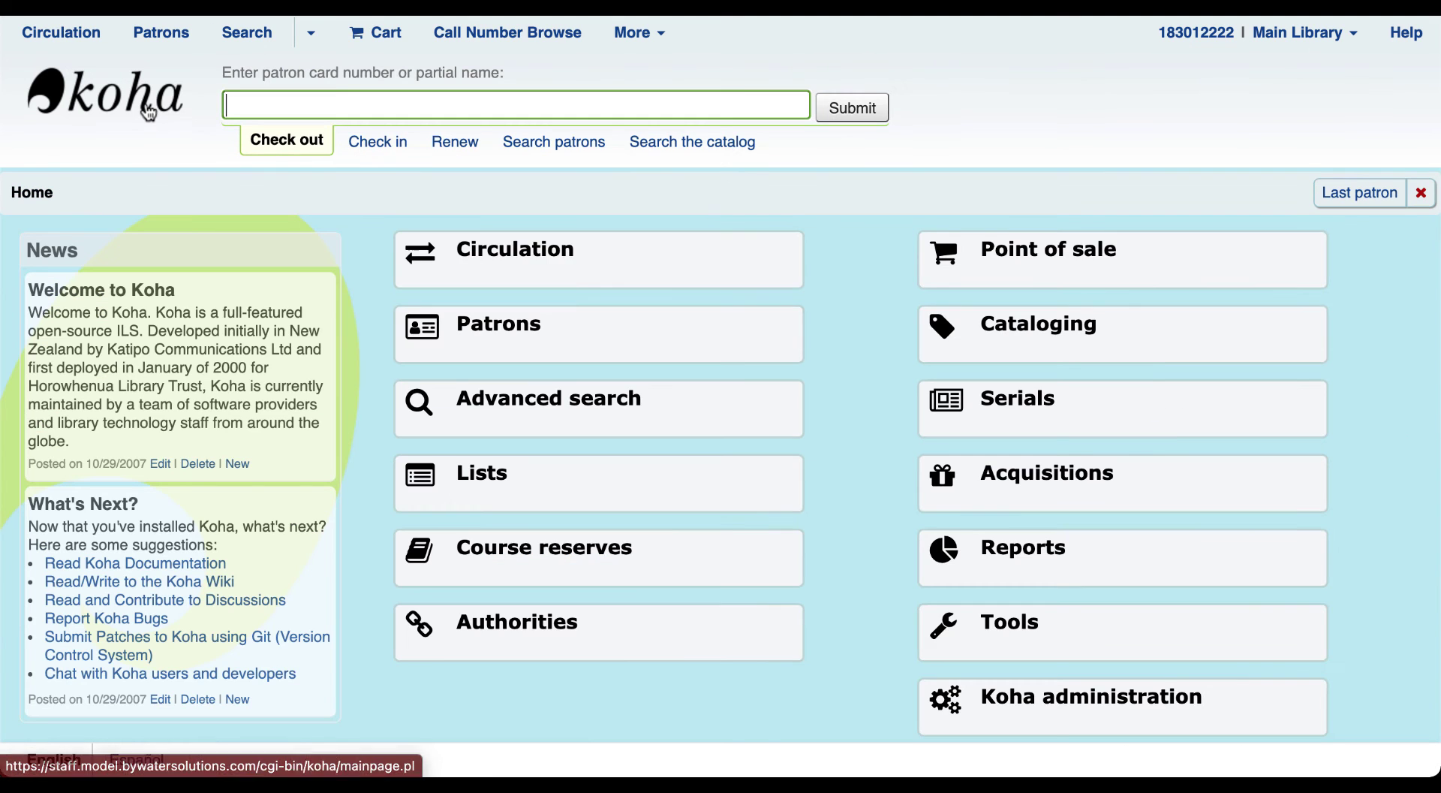
pyautogui.click(998, 565)
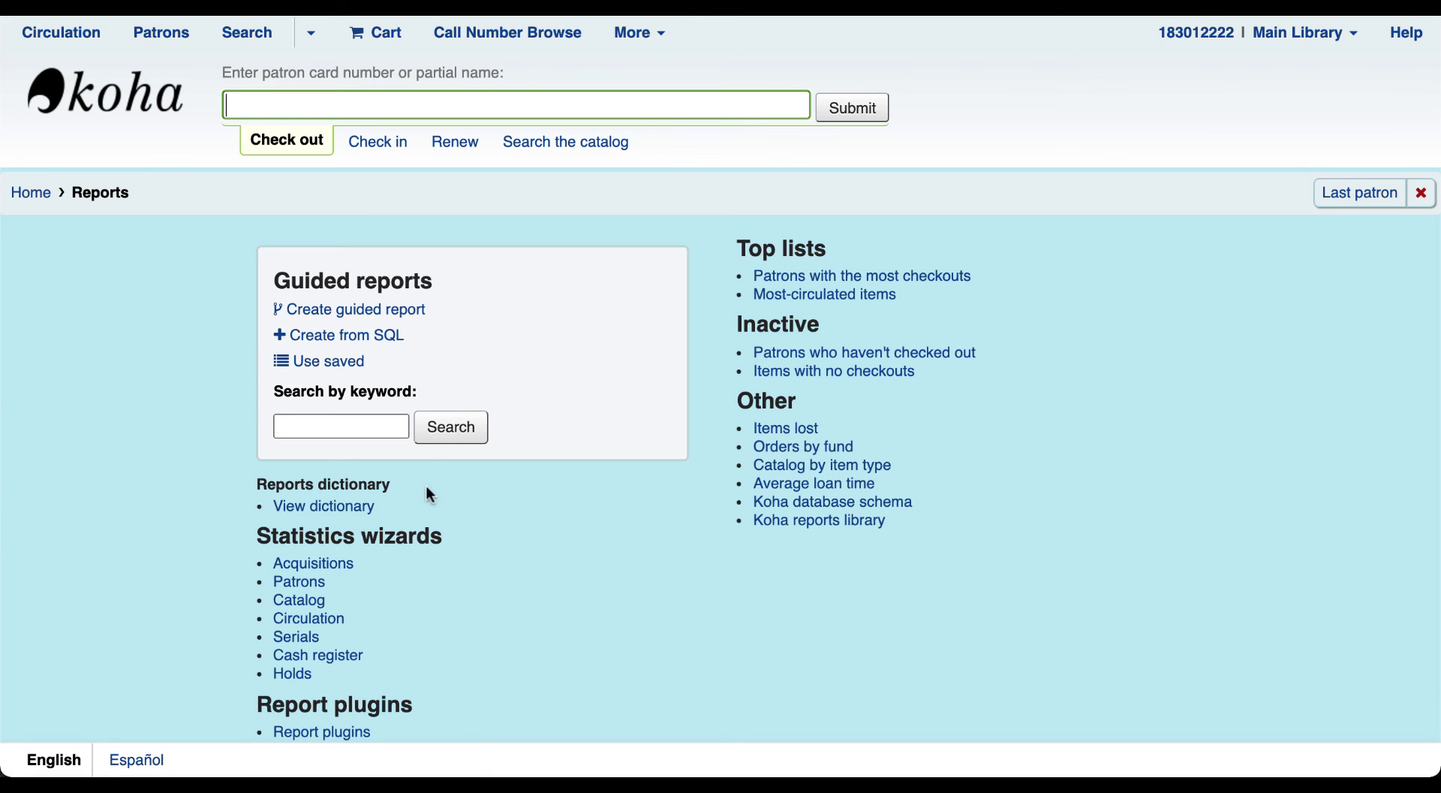
pyautogui.click(328, 368)
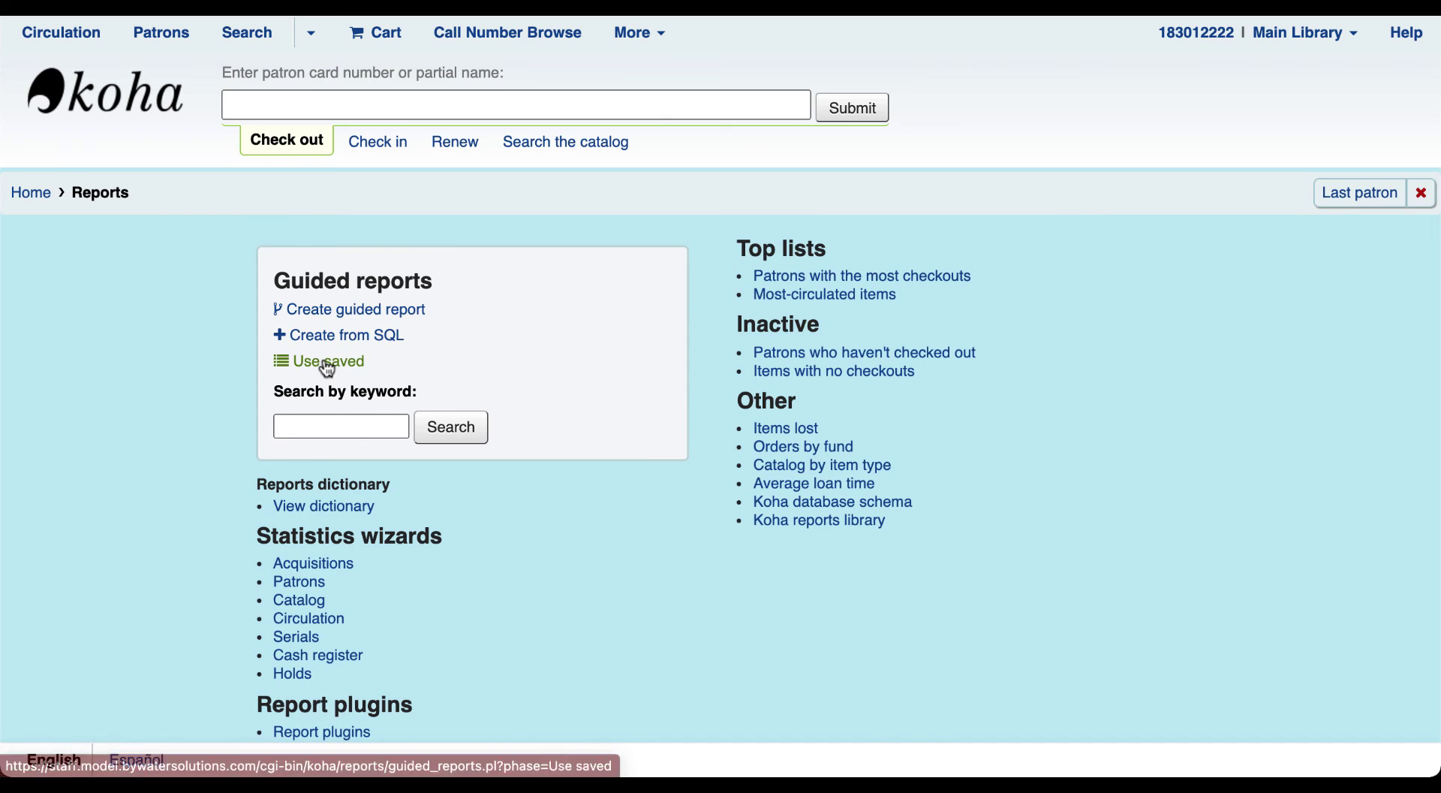
pyautogui.scroll(-3, 577, 331)
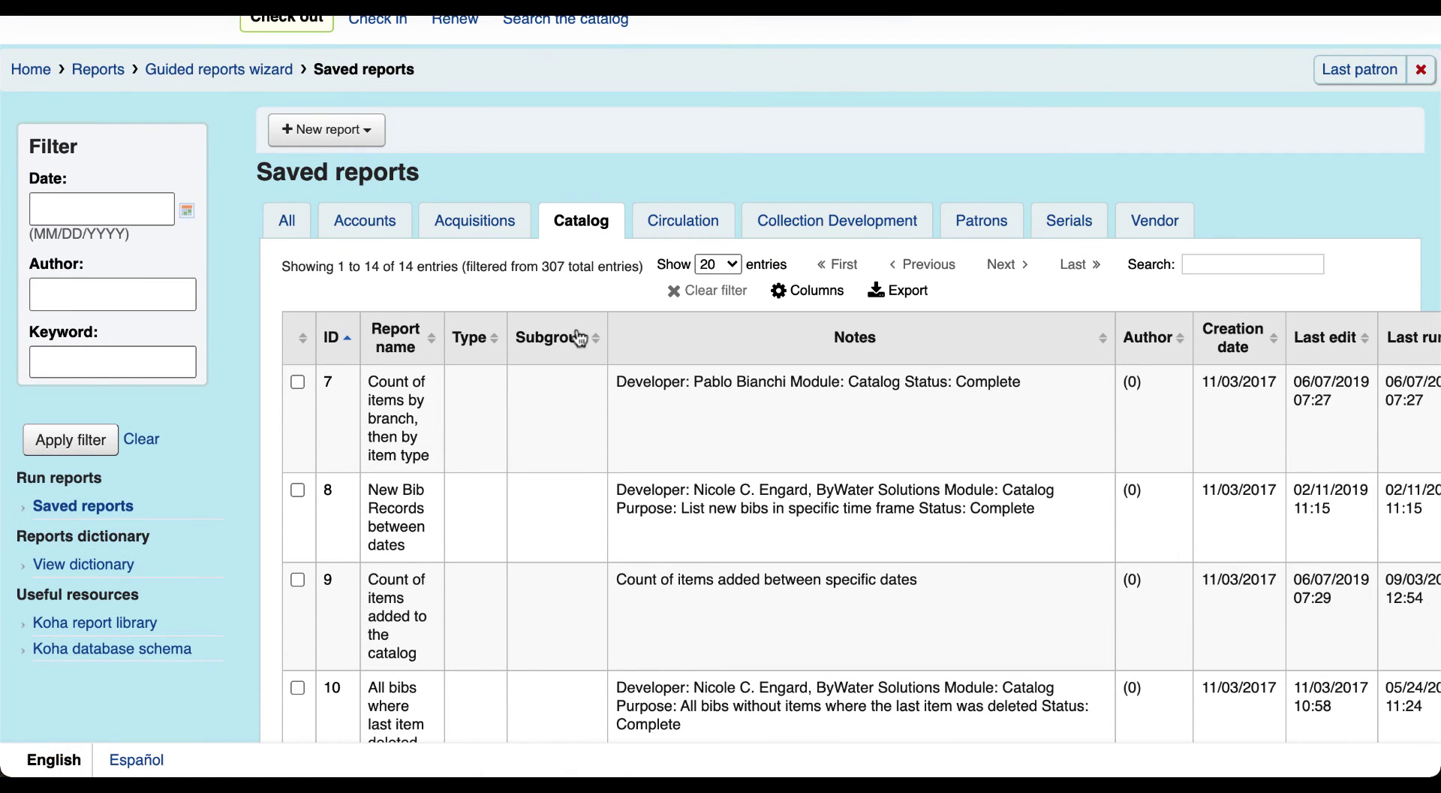
pyautogui.scroll(-1, 561, 487)
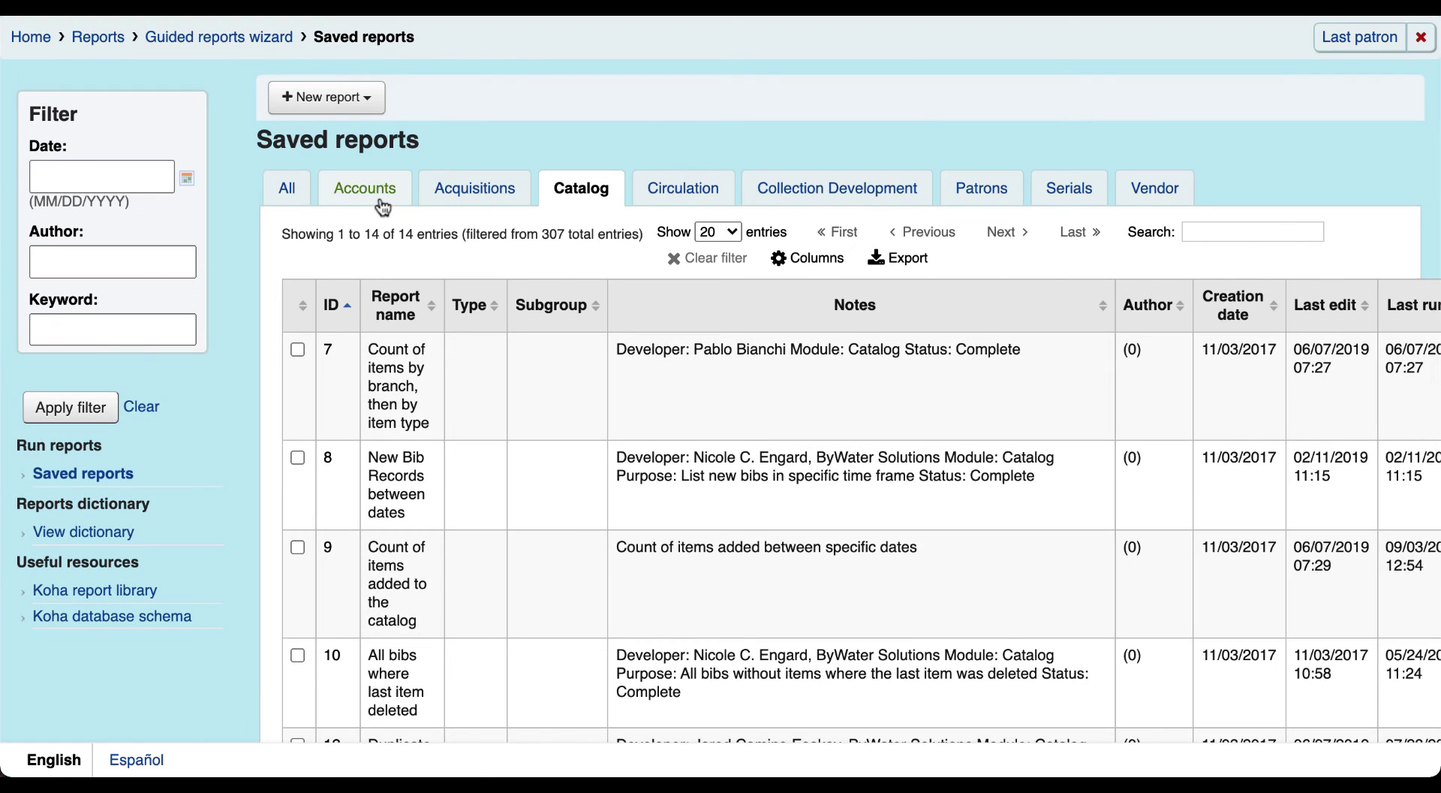
pyautogui.click(383, 203)
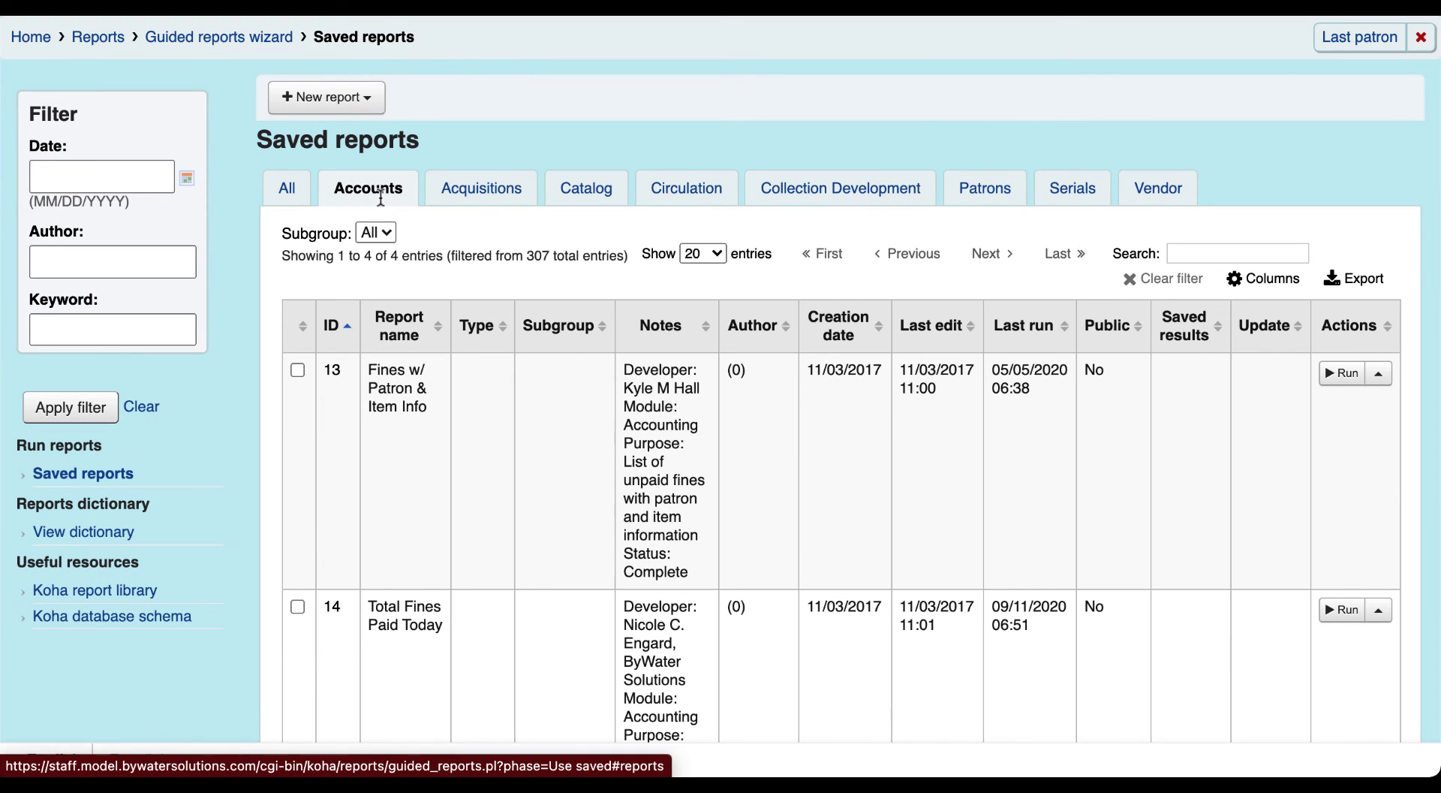
pyautogui.click(501, 184)
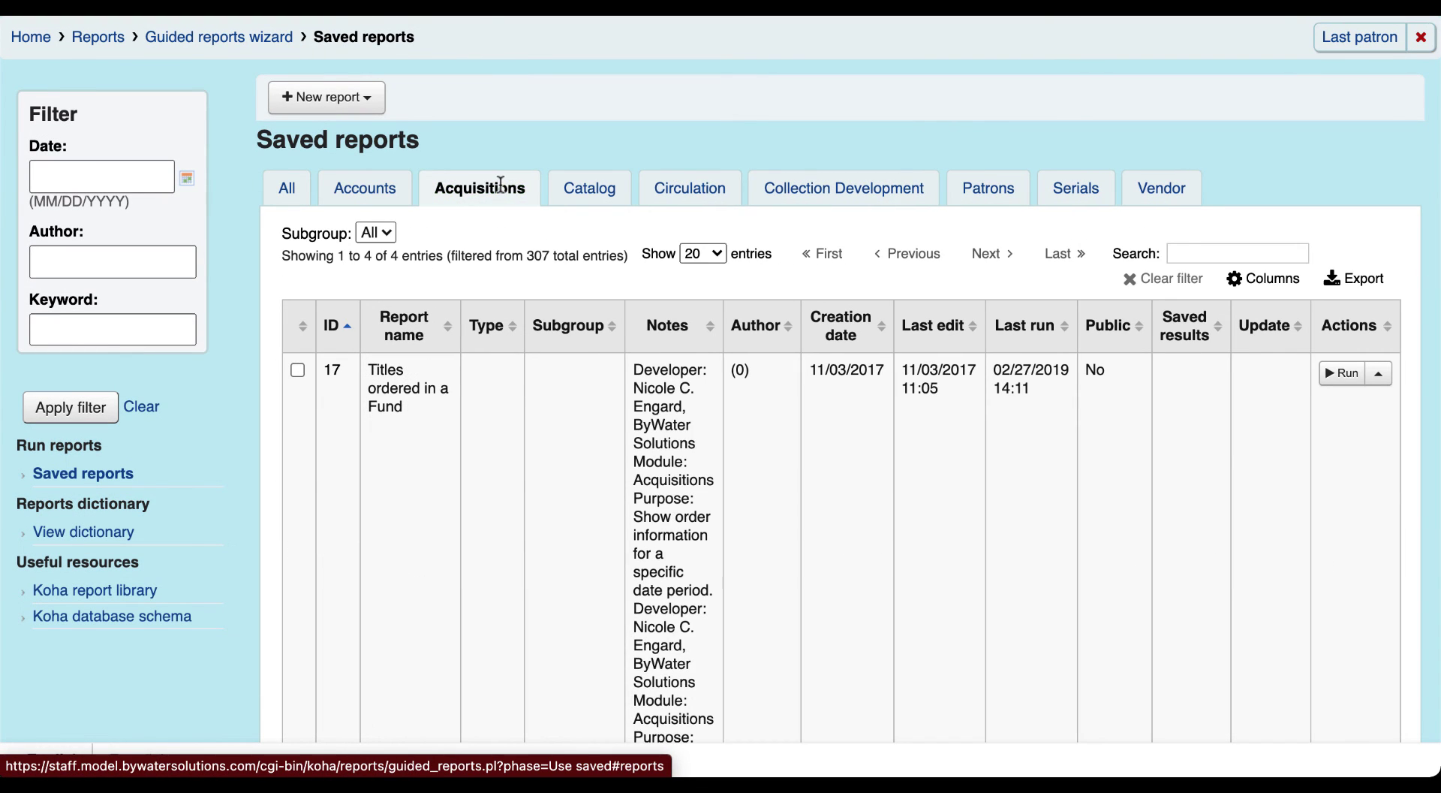
pyautogui.click(584, 198)
pyautogui.scroll(-3, 551, 449)
pyautogui.scroll(1, 551, 449)
pyautogui.scroll(2, 570, 413)
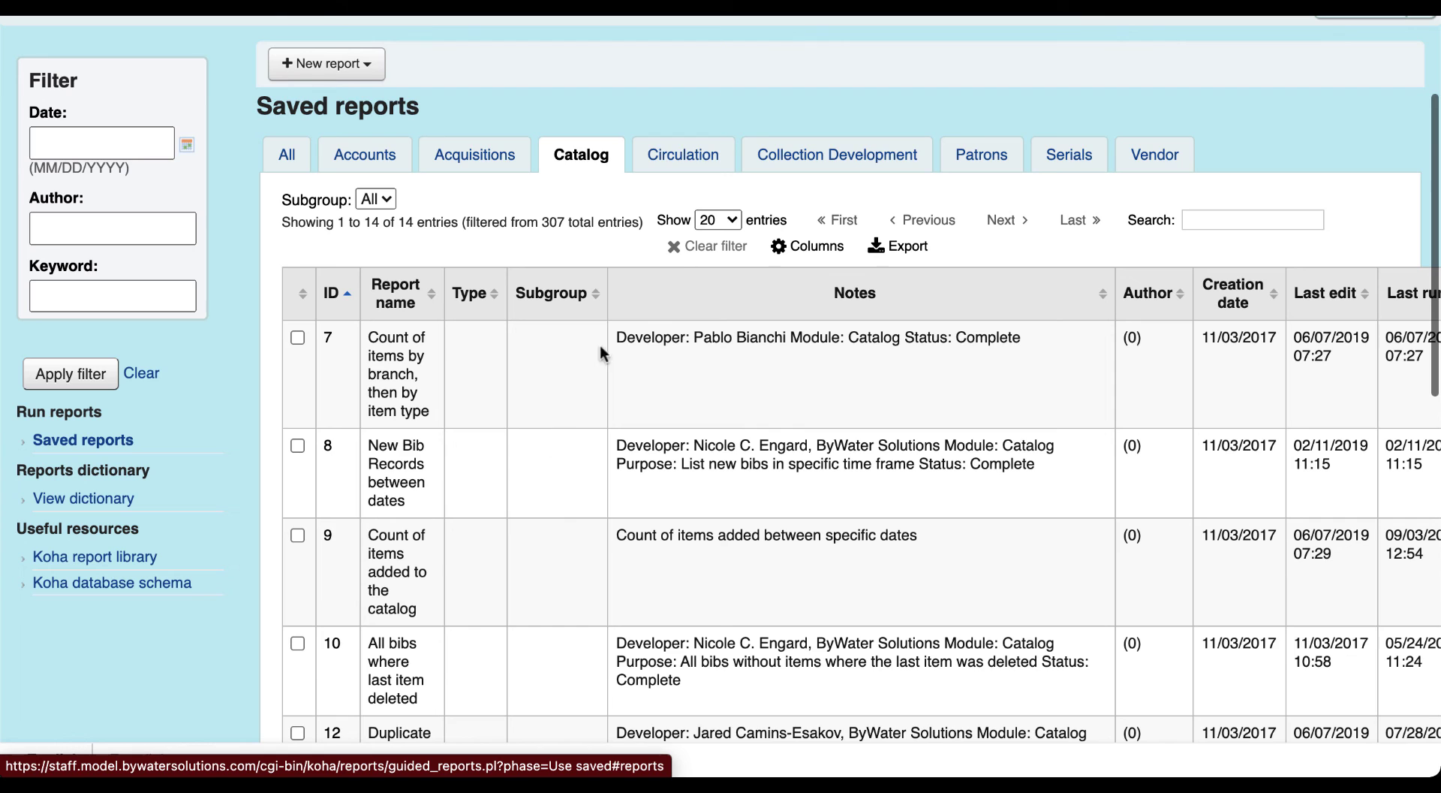
pyautogui.click(695, 159)
pyautogui.click(797, 164)
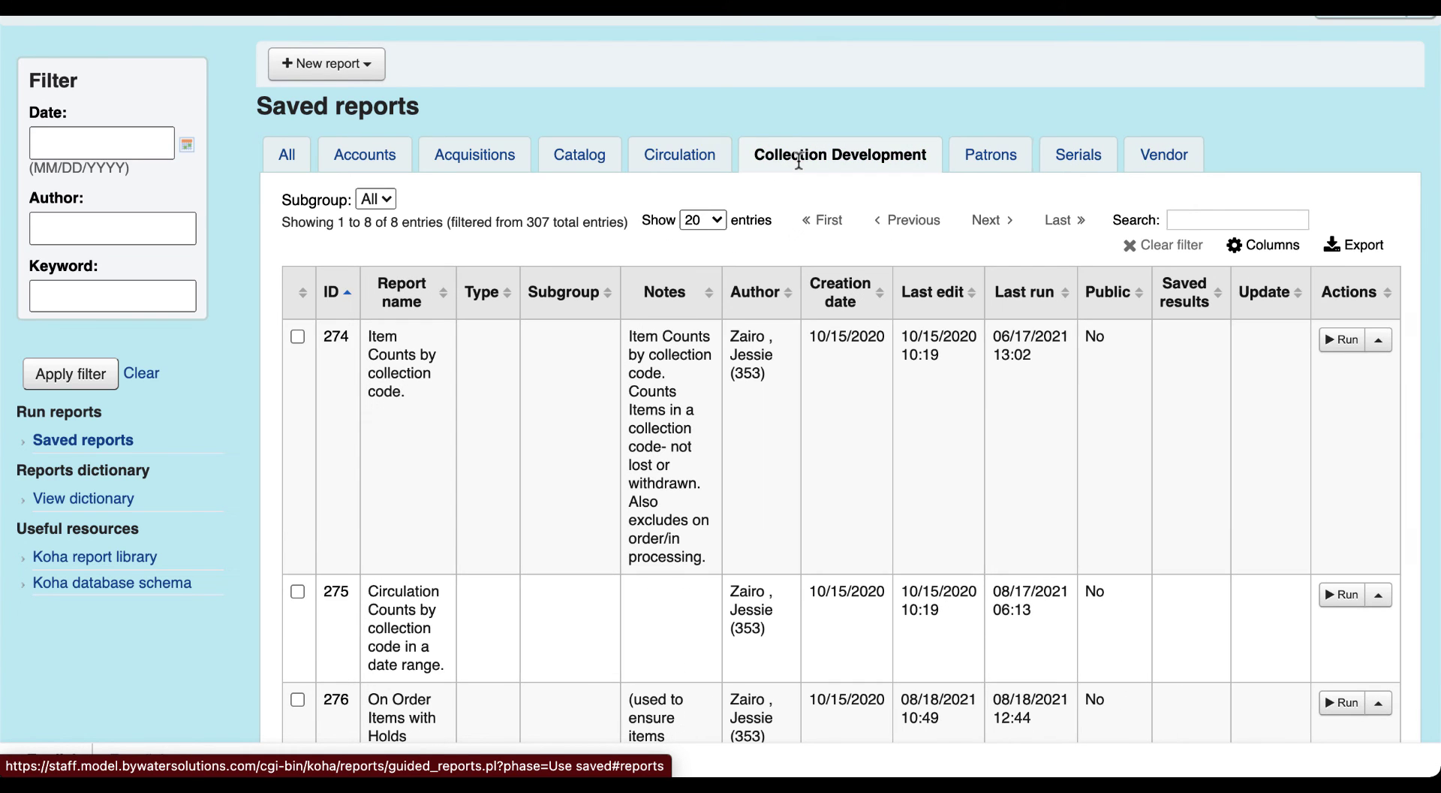
pyautogui.scroll(-1, 801, 398)
pyautogui.scroll(-2, 801, 396)
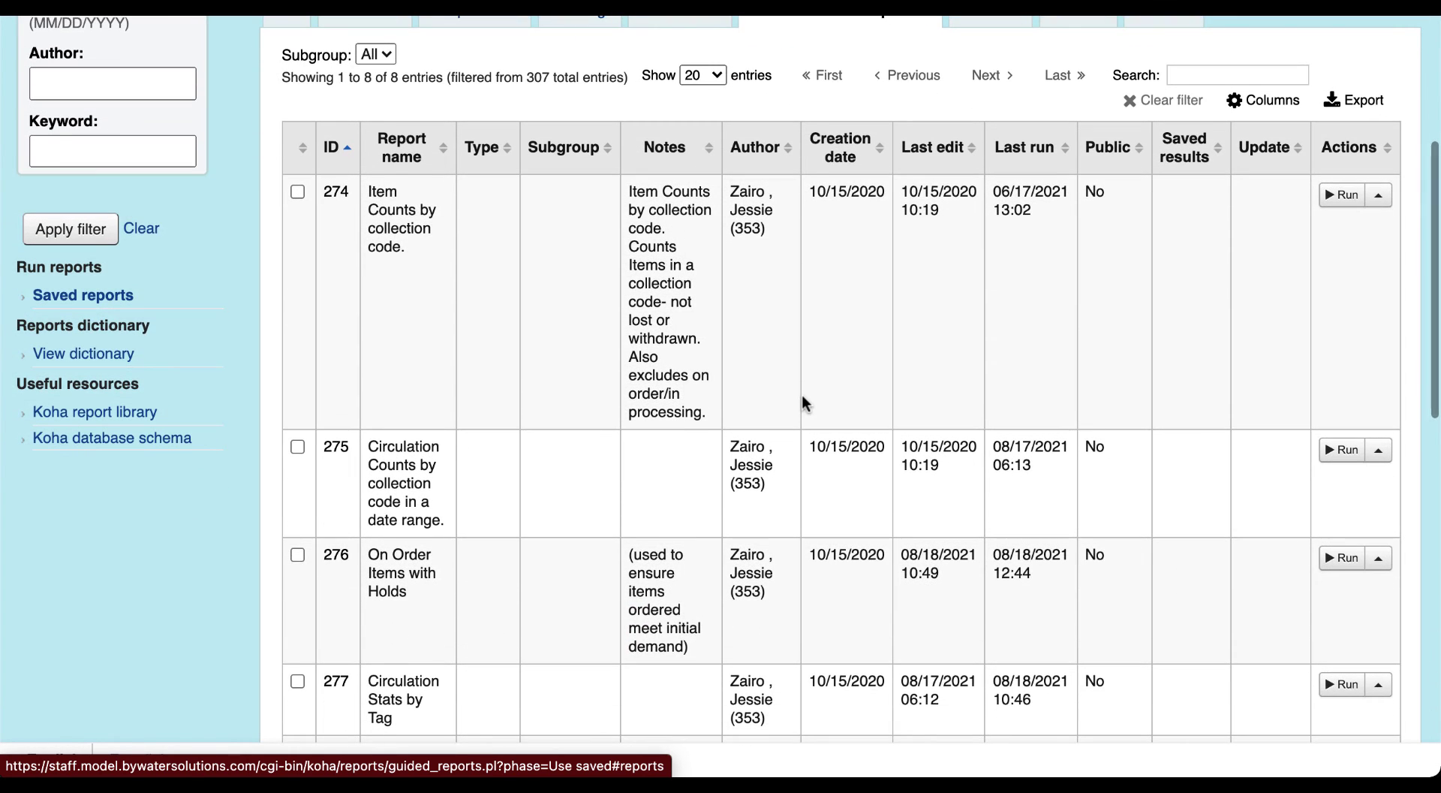
pyautogui.scroll(-1, 802, 396)
pyautogui.scroll(4, 801, 394)
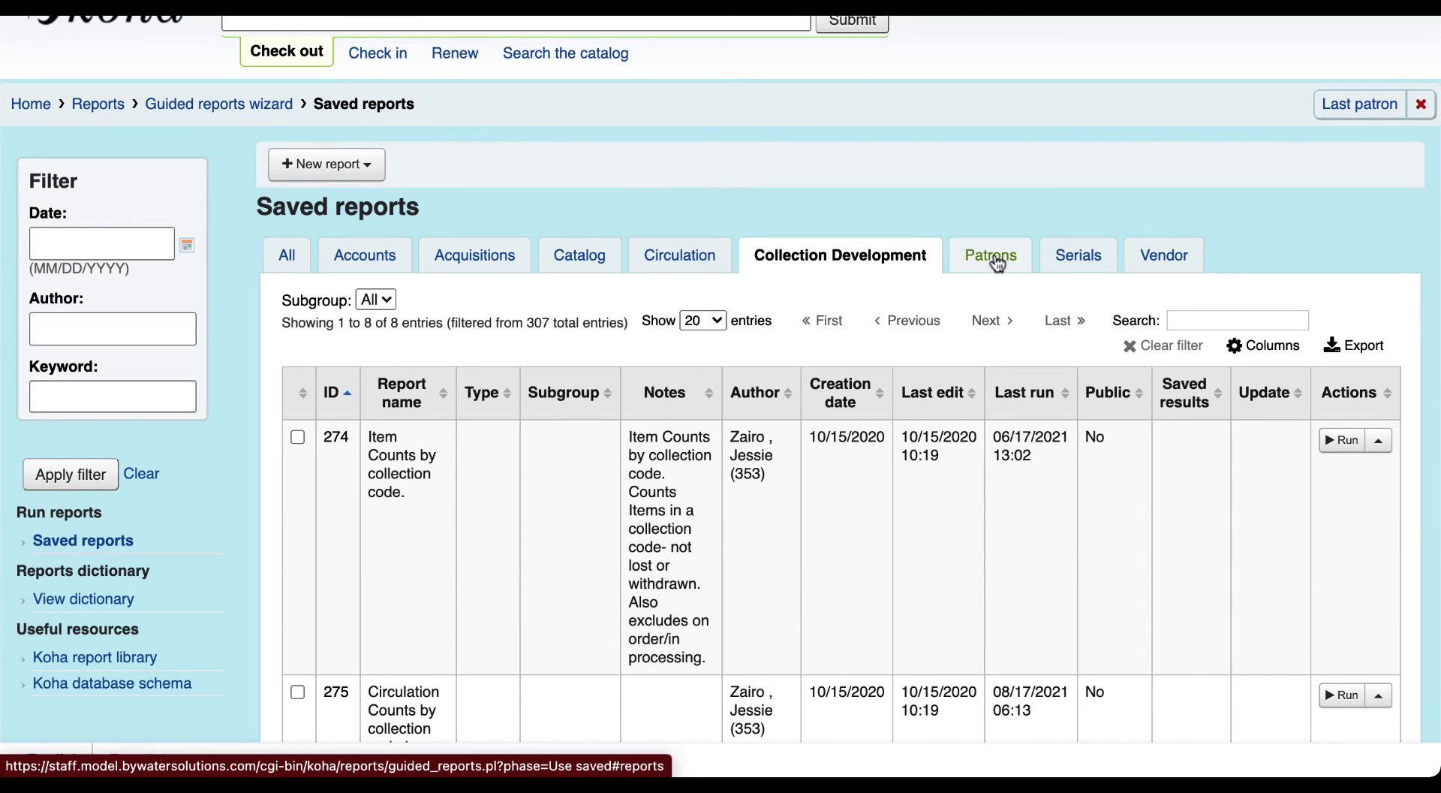
pyautogui.click(326, 167)
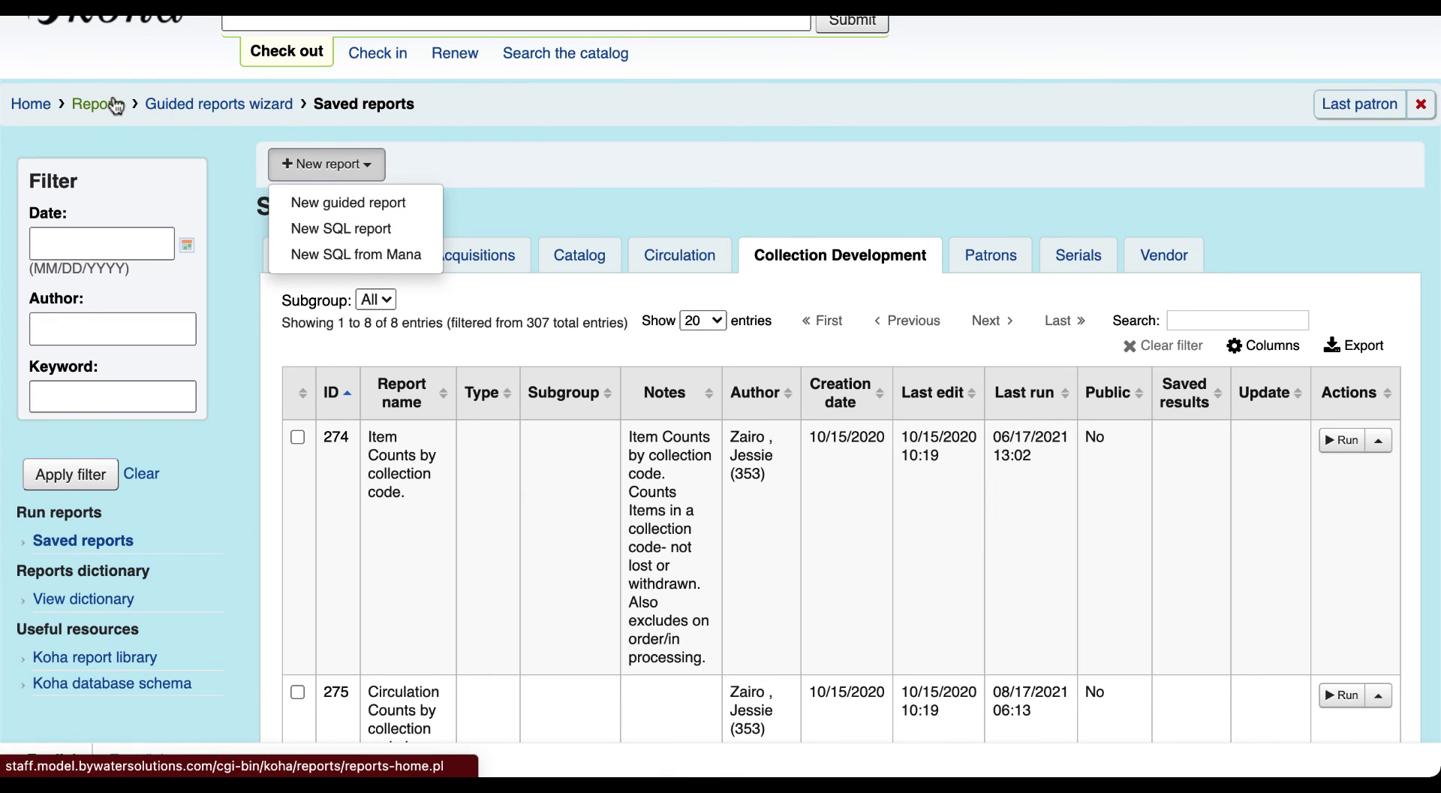
pyautogui.click(31, 104)
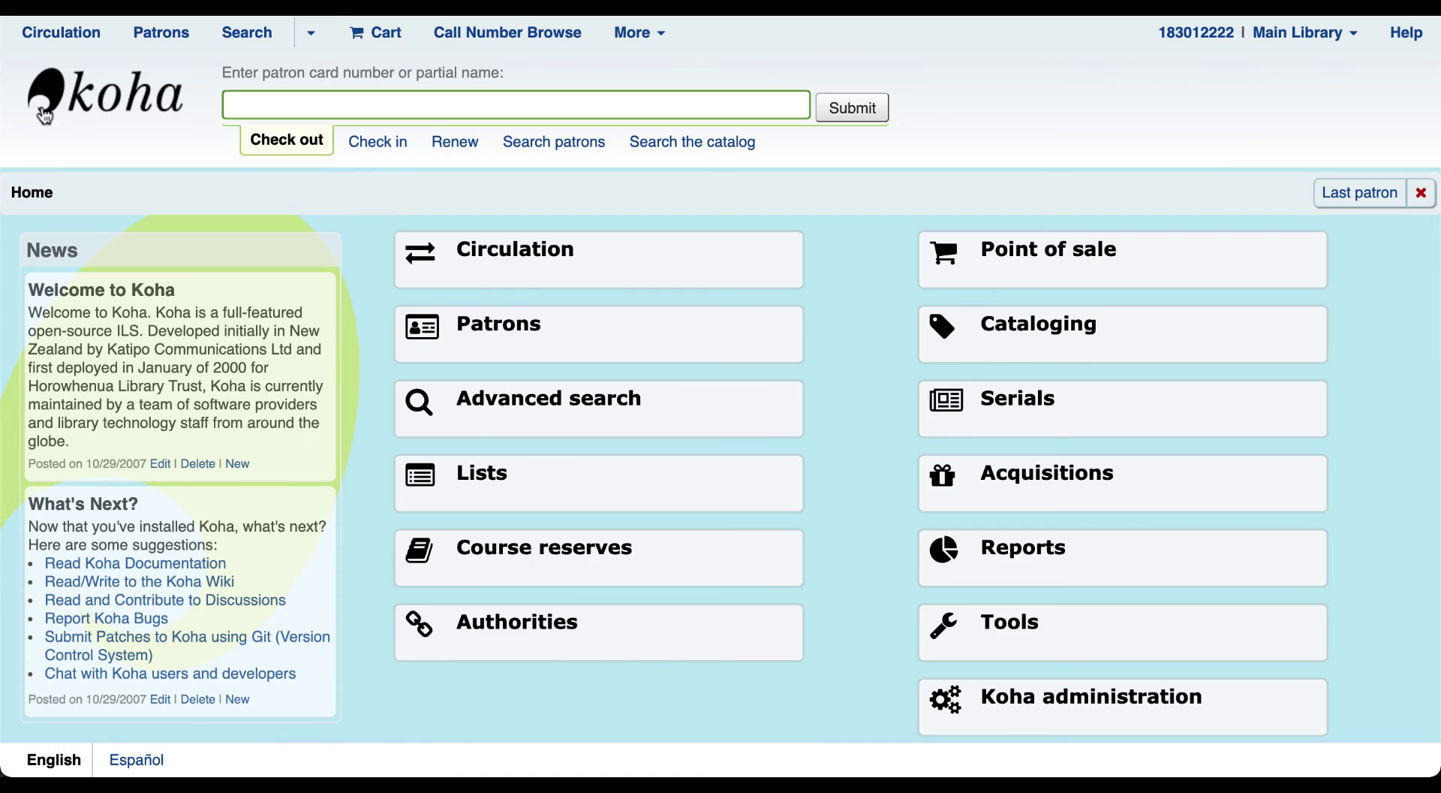
pyautogui.scroll(-3, 804, 346)
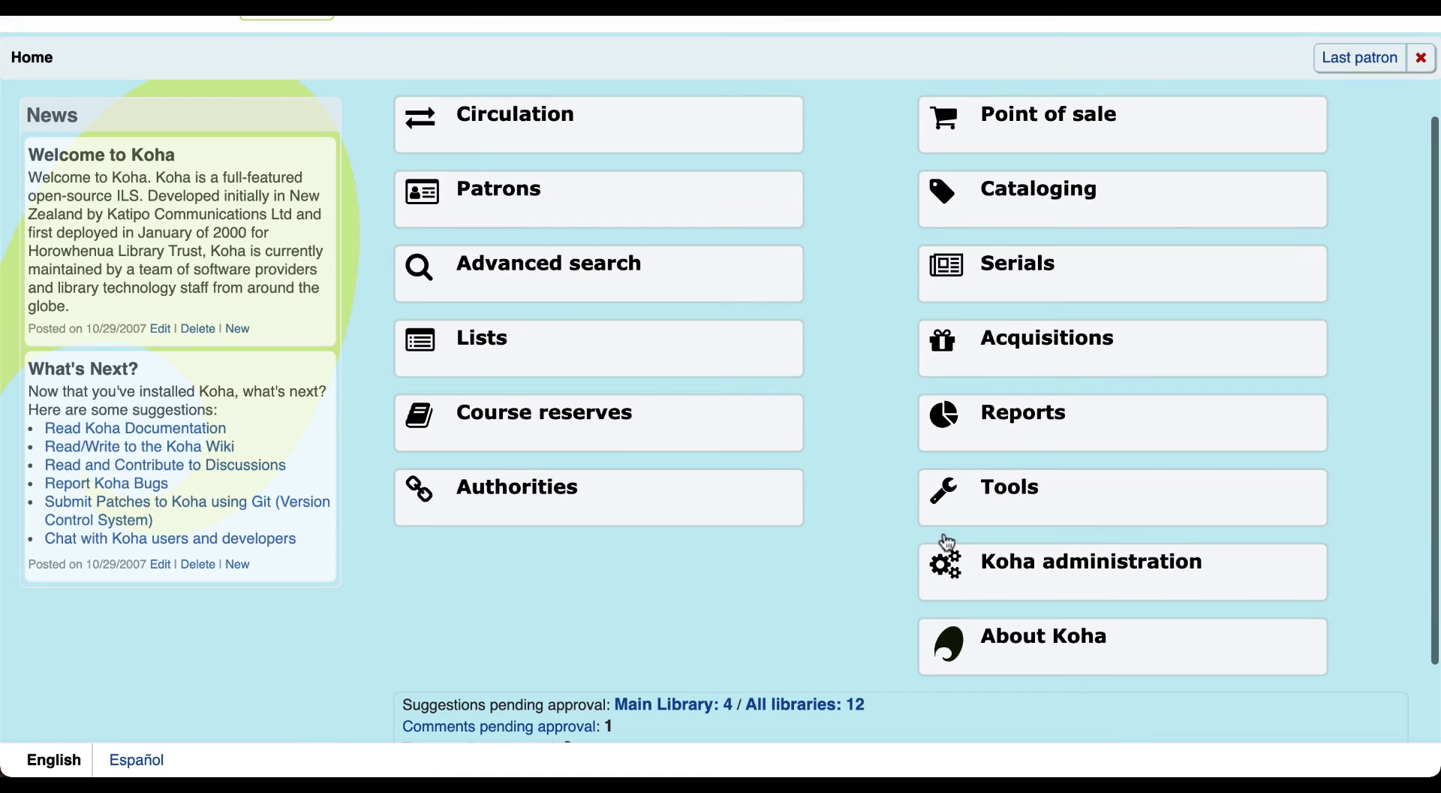
pyautogui.click(988, 575)
pyautogui.scroll(-1, 713, 526)
pyautogui.scroll(-2, 709, 527)
pyautogui.scroll(-1, 709, 527)
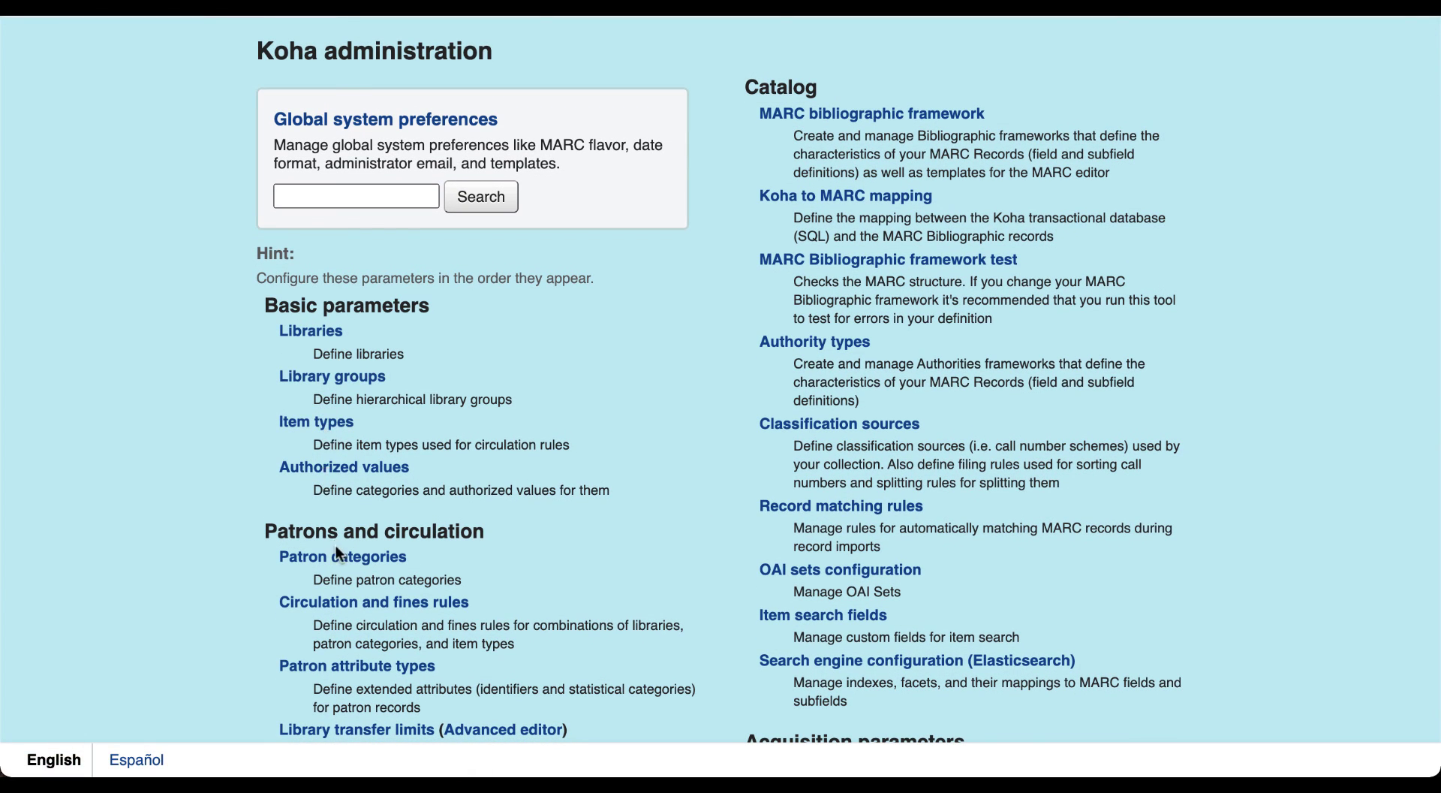
pyautogui.scroll(-3, 335, 545)
pyautogui.scroll(4, 338, 554)
pyautogui.scroll(-2, 761, 470)
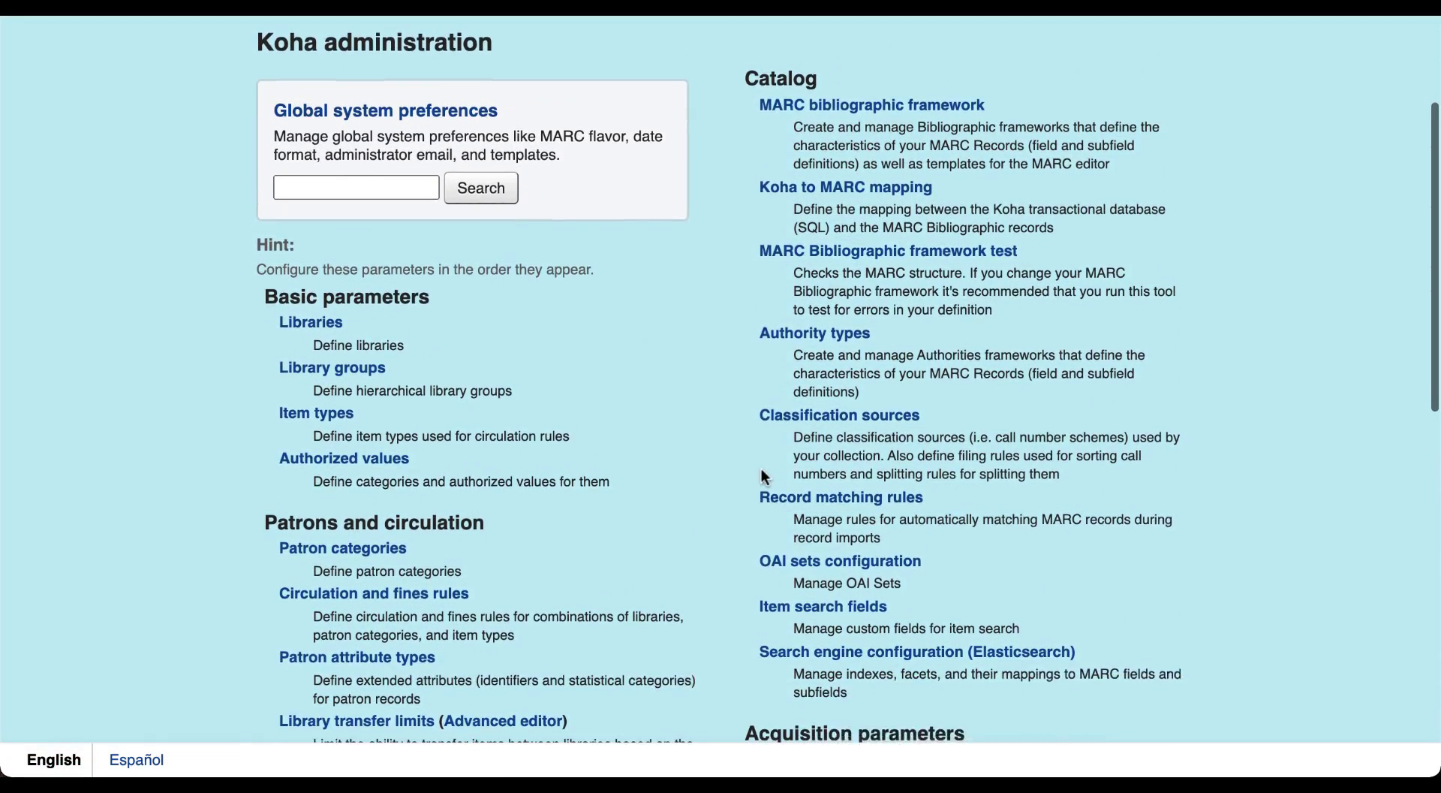
pyautogui.scroll(-4, 690, 451)
pyautogui.scroll(-1, 690, 451)
pyautogui.scroll(-1, 691, 451)
pyautogui.scroll(-1, 691, 451)
pyautogui.scroll(-1, 690, 452)
pyautogui.scroll(3, 691, 451)
pyautogui.scroll(8, 691, 451)
pyautogui.click(162, 88)
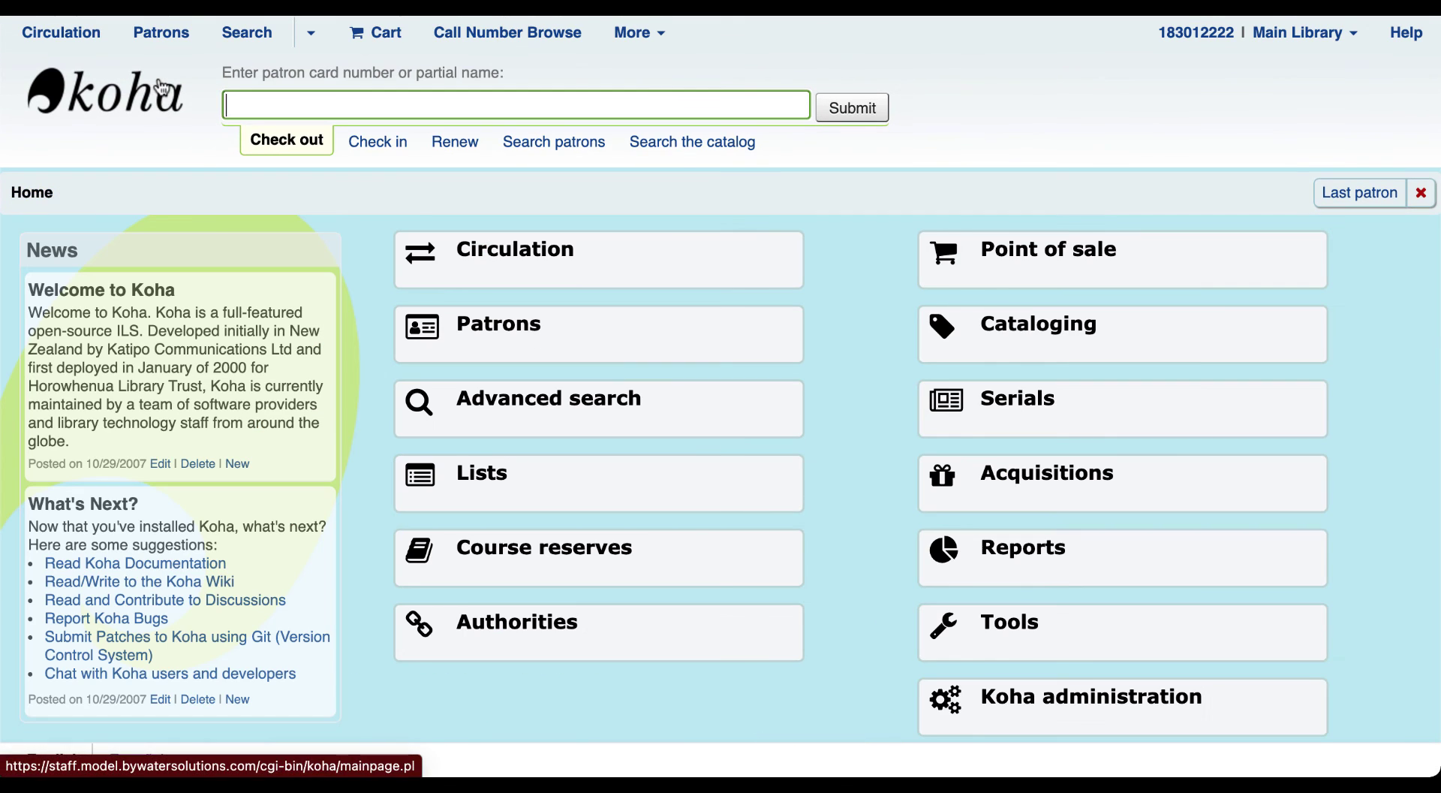